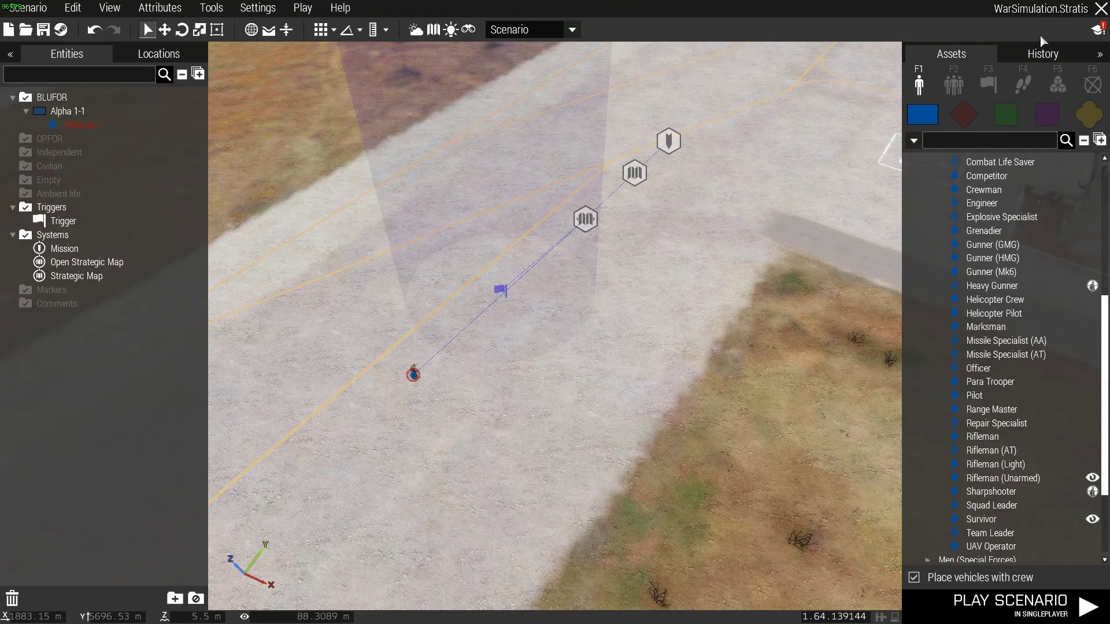
{"action": "scroll", "coordinate": [994, 217], "scroll_direction": "up", "scroll_amount": 3}
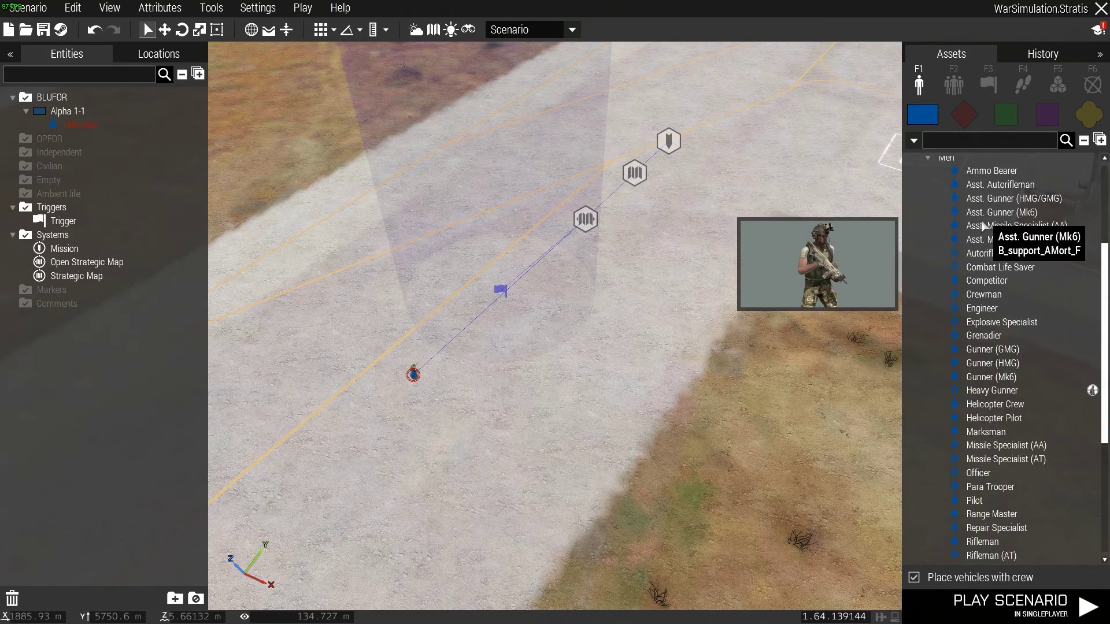
{"action": "scroll", "coordinate": [945, 296], "scroll_direction": "up", "scroll_amount": 4}
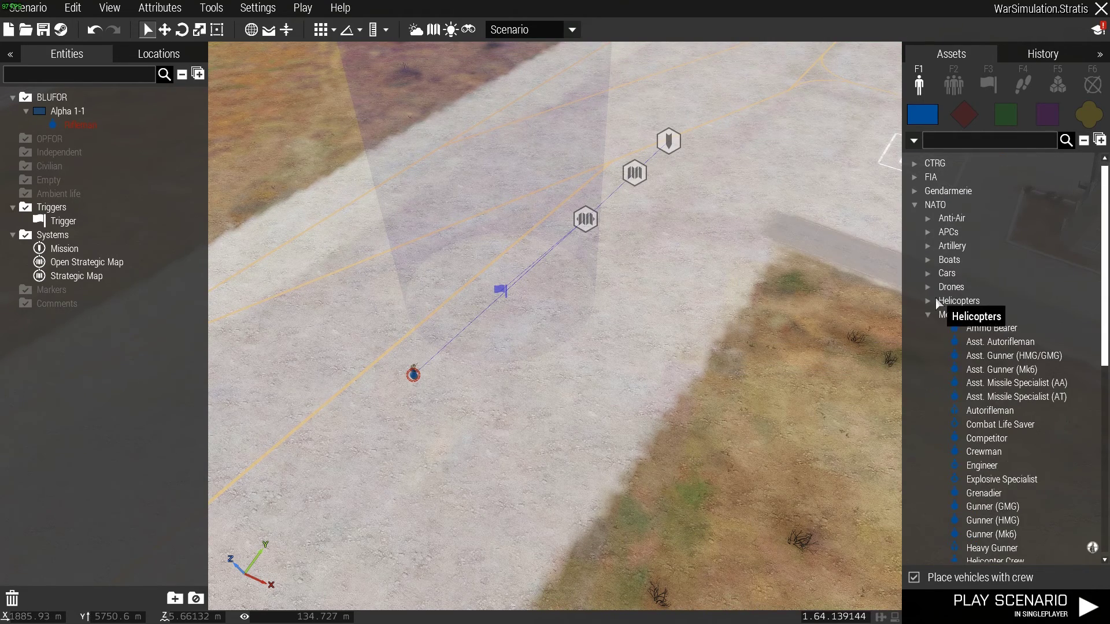
- From the Systems assets, sync the Open Strategic Map module to the trigger
{"action": "left_click", "coordinate": [914, 206]}
{"action": "left_click", "coordinate": [1057, 84]}
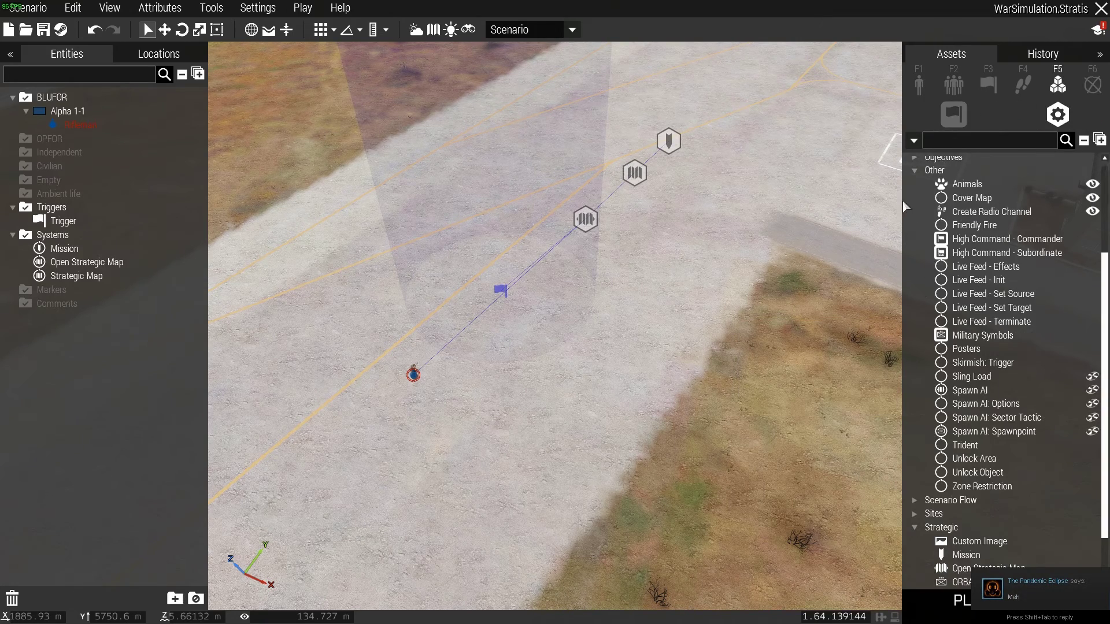
{"action": "scroll", "coordinate": [763, 472], "scroll_direction": "up", "scroll_amount": 3}
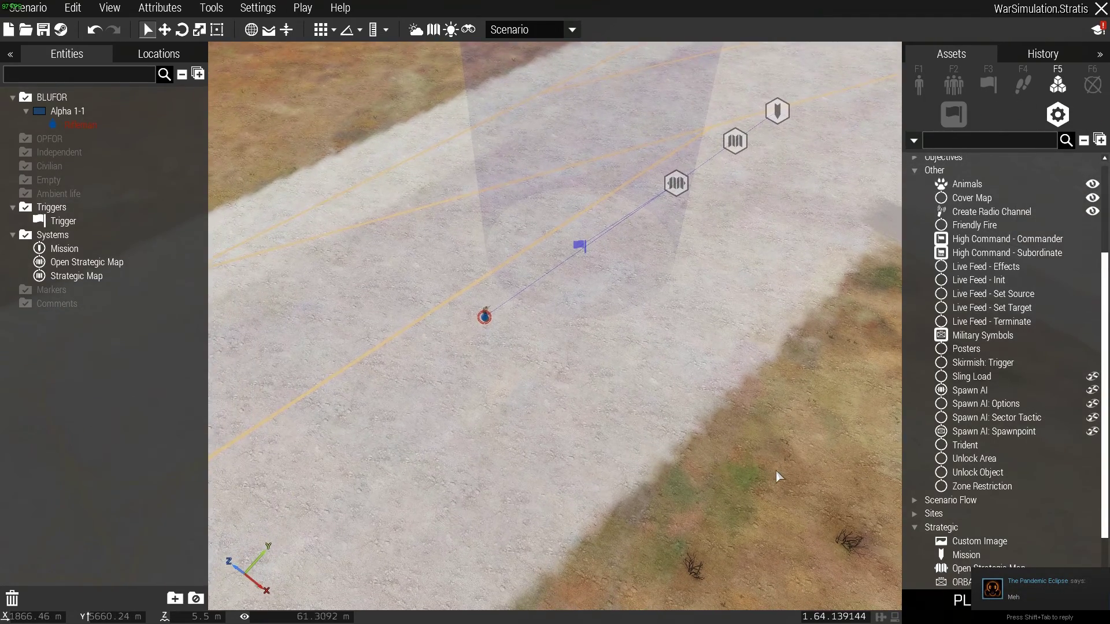
{"action": "right_click_drag", "start_coordinate": [778, 471], "coordinate": [384, 335]}
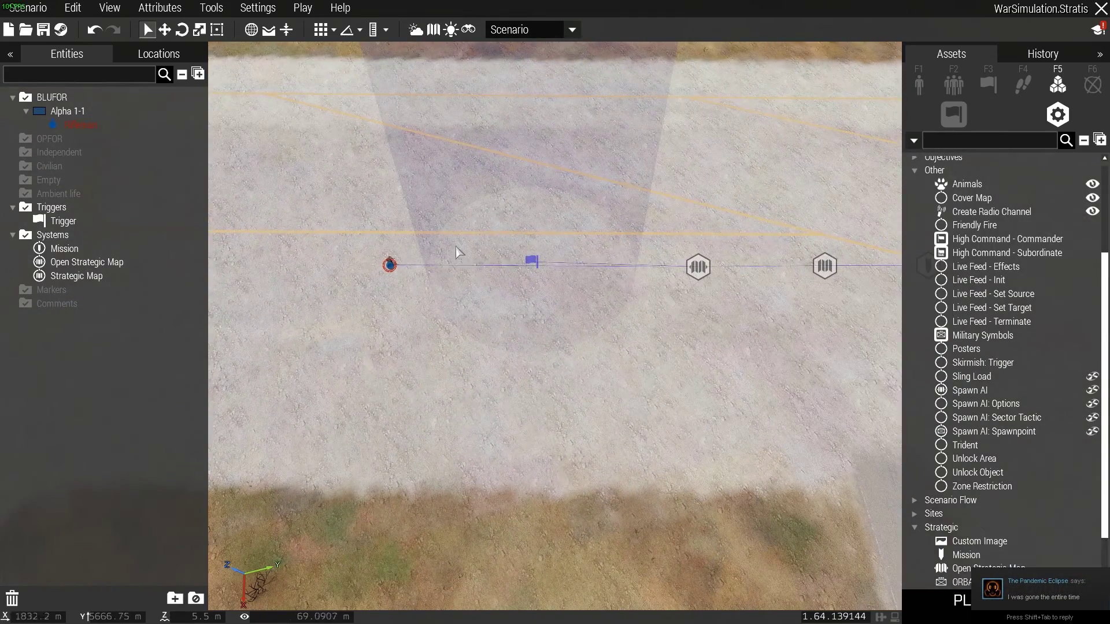
{"action": "key", "text": "d"}
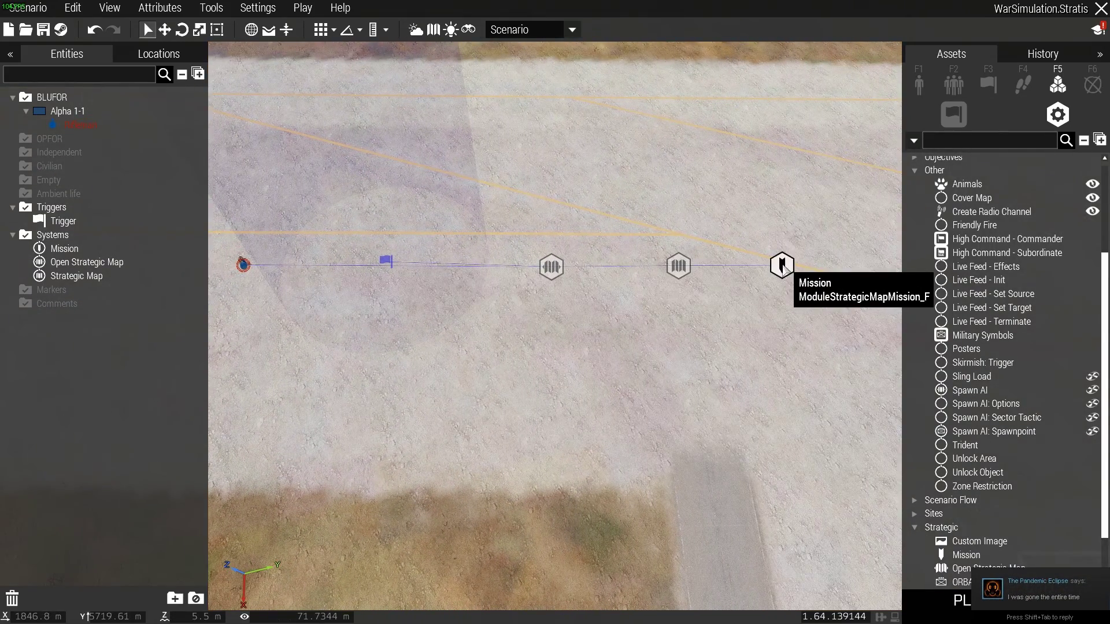
{"action": "key", "text": "a"}
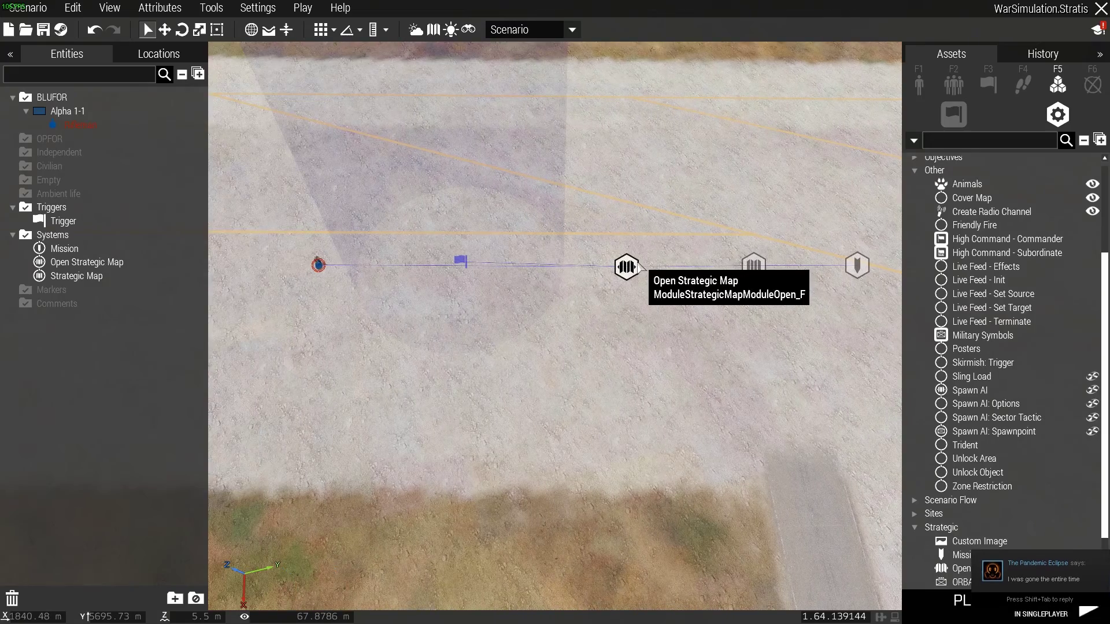
{"action": "key", "text": "a"}
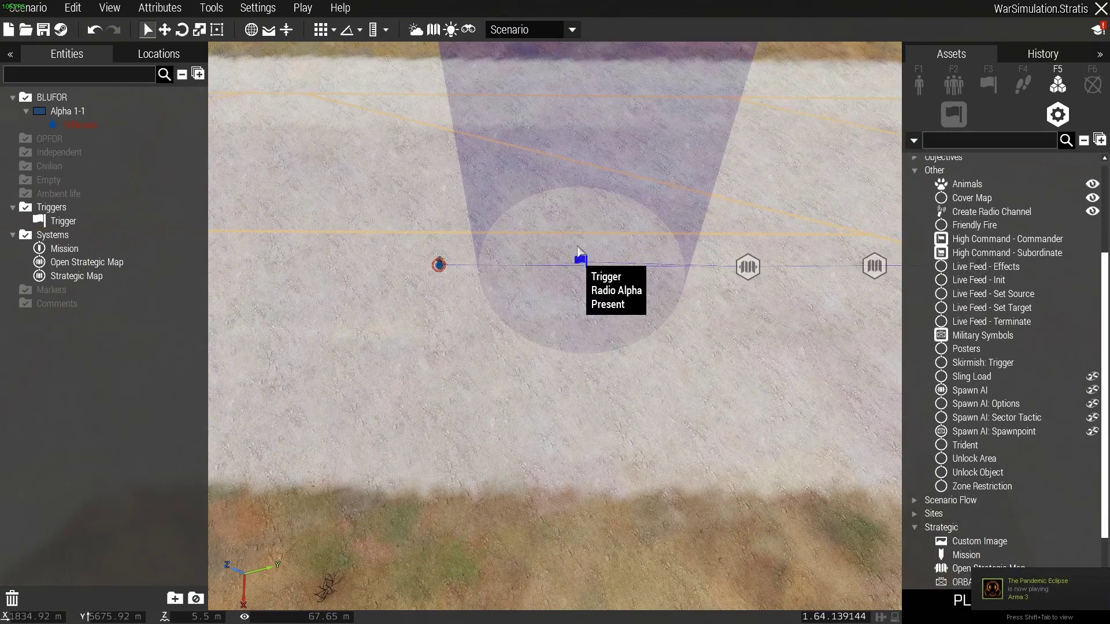
{"action": "left_click", "coordinate": [577, 256]}
- Check the rifleman, then save the scenario with Ctrl+S
{"action": "key", "text": "a"}
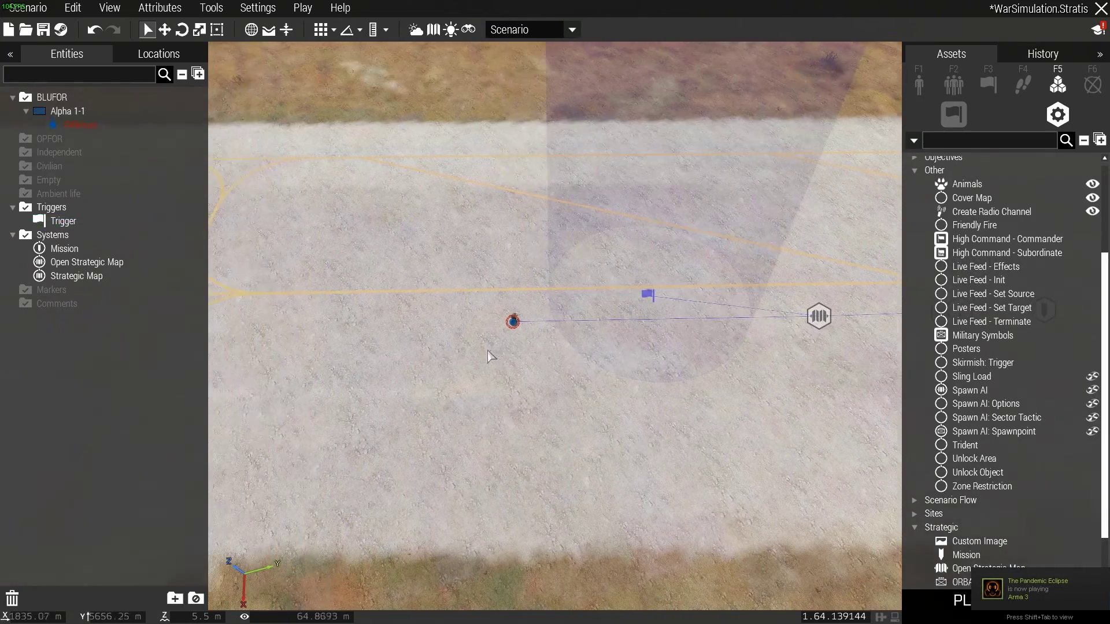
{"action": "left_click", "coordinate": [514, 320]}
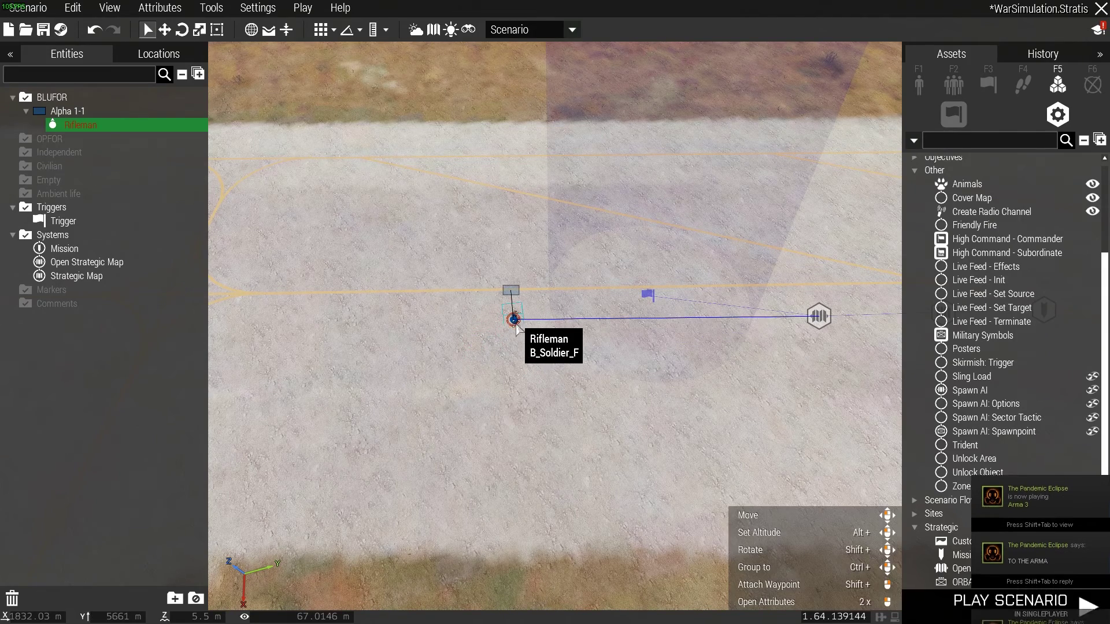
{"action": "left_click", "coordinate": [532, 416]}
{"action": "key", "text": "ctrl+s"}
{"action": "scroll", "coordinate": [926, 323], "scroll_direction": "up", "scroll_amount": 3}
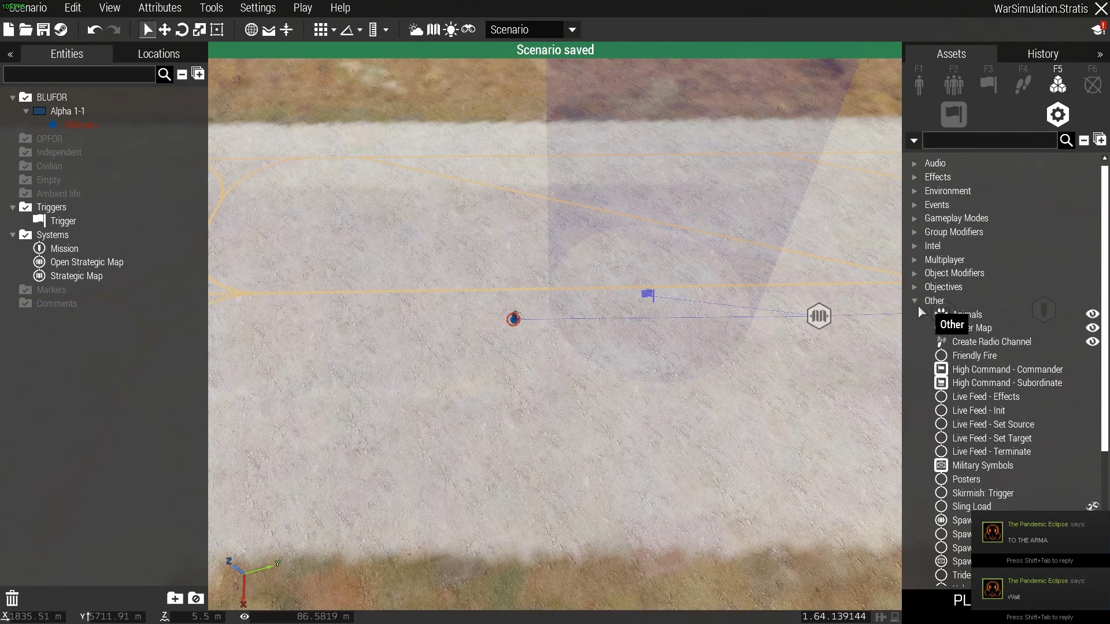
{"action": "left_click", "coordinate": [915, 301]}
- Box-select every placed entity and delete them all
{"action": "left_click", "coordinate": [915, 344]}
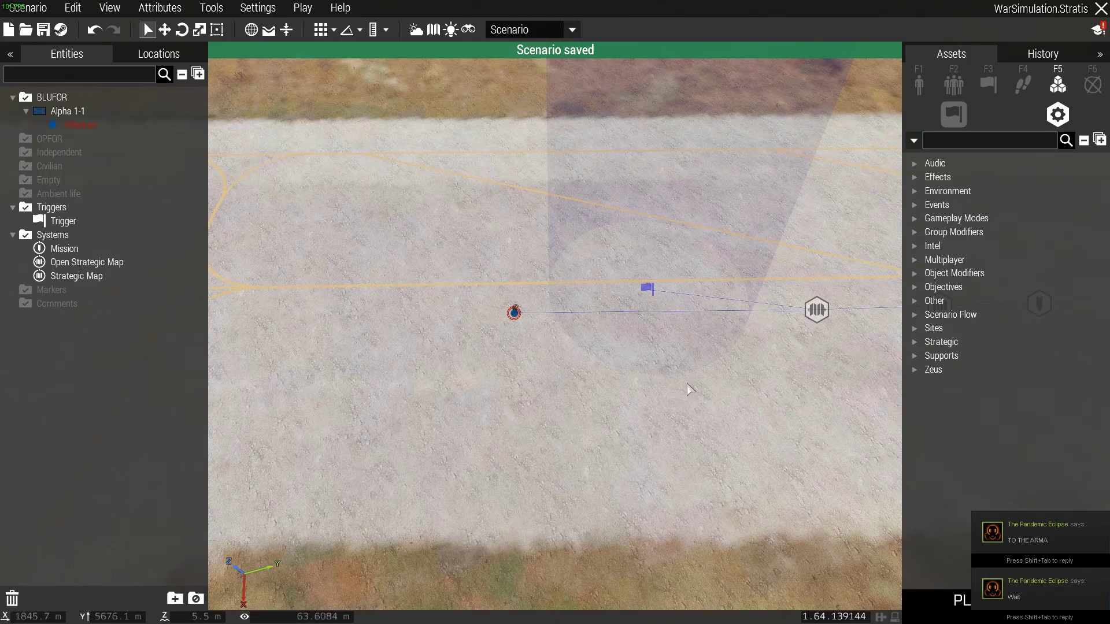
{"action": "right_click_drag", "start_coordinate": [688, 393], "coordinate": [492, 351]}
{"action": "mouse_move", "coordinate": [783, 379]}
{"action": "left_mouse_down"}
{"action": "mouse_move", "coordinate": [363, 114]}
{"action": "mouse_move", "coordinate": [313, 107]}
{"action": "left_mouse_up"}
{"action": "mouse_move", "coordinate": [825, 405]}
{"action": "left_mouse_down"}
{"action": "mouse_move", "coordinate": [672, 297]}
{"action": "mouse_move", "coordinate": [268, 101]}
{"action": "left_mouse_up"}
{"action": "key", "text": "Delete"}
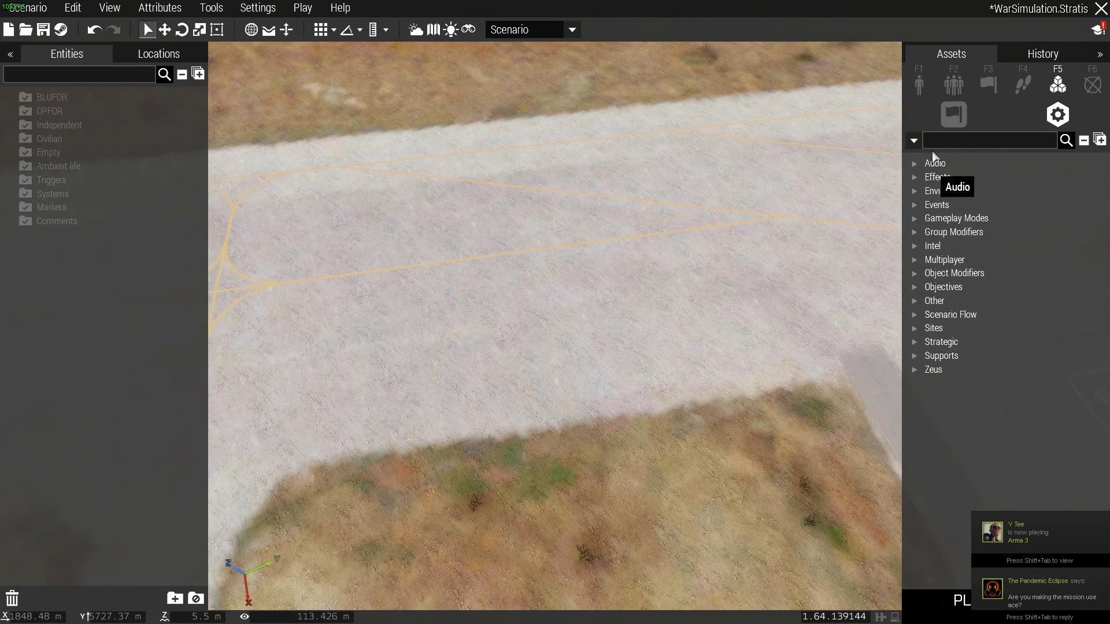
- Place a NATO Men Rifleman on the airfield and save the scenario
{"action": "left_click", "coordinate": [919, 85]}
{"action": "left_click", "coordinate": [914, 205]}
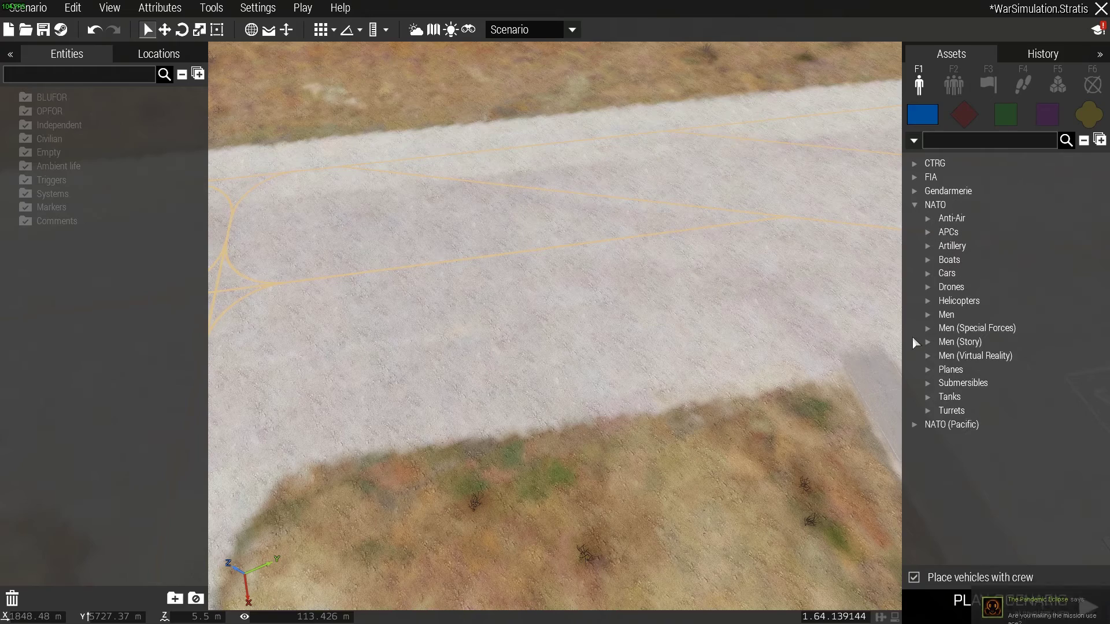
{"action": "left_click", "coordinate": [929, 315]}
{"action": "scroll", "coordinate": [955, 319], "scroll_direction": "down", "scroll_amount": 5}
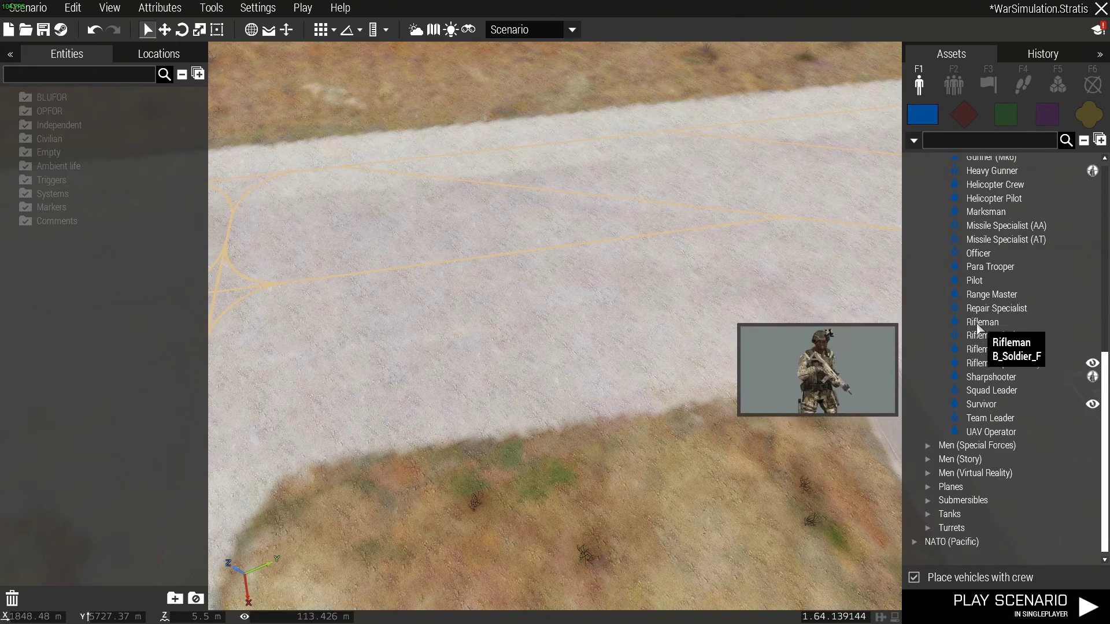
{"action": "left_click", "coordinate": [980, 321]}
{"action": "left_click", "coordinate": [439, 310]}
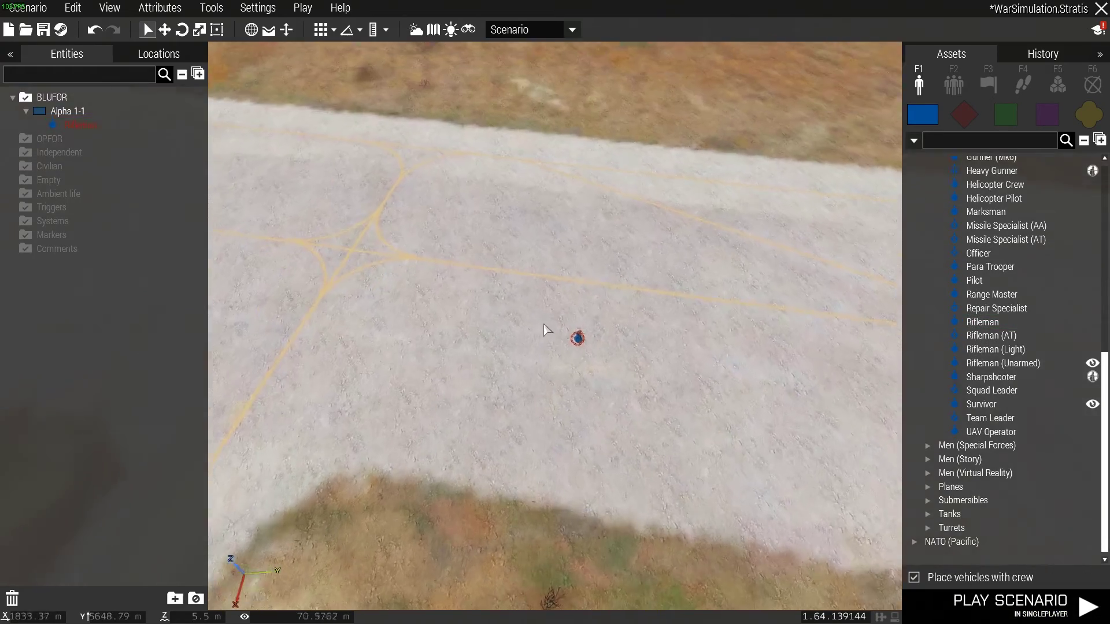
{"action": "key", "text": "ctrl+s"}
- Place a Systems > Strategic > Open Strategic Map module beside the rifleman
{"action": "left_click", "coordinate": [1057, 85]}
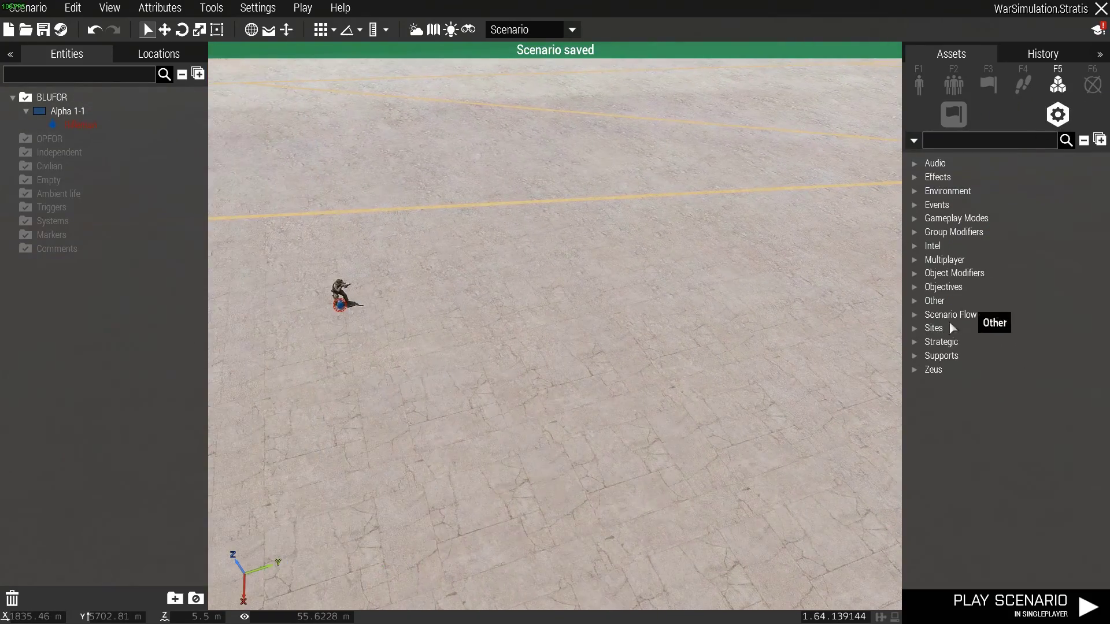
{"action": "left_click", "coordinate": [914, 301]}
{"action": "scroll", "coordinate": [963, 321], "scroll_direction": "down", "scroll_amount": 3}
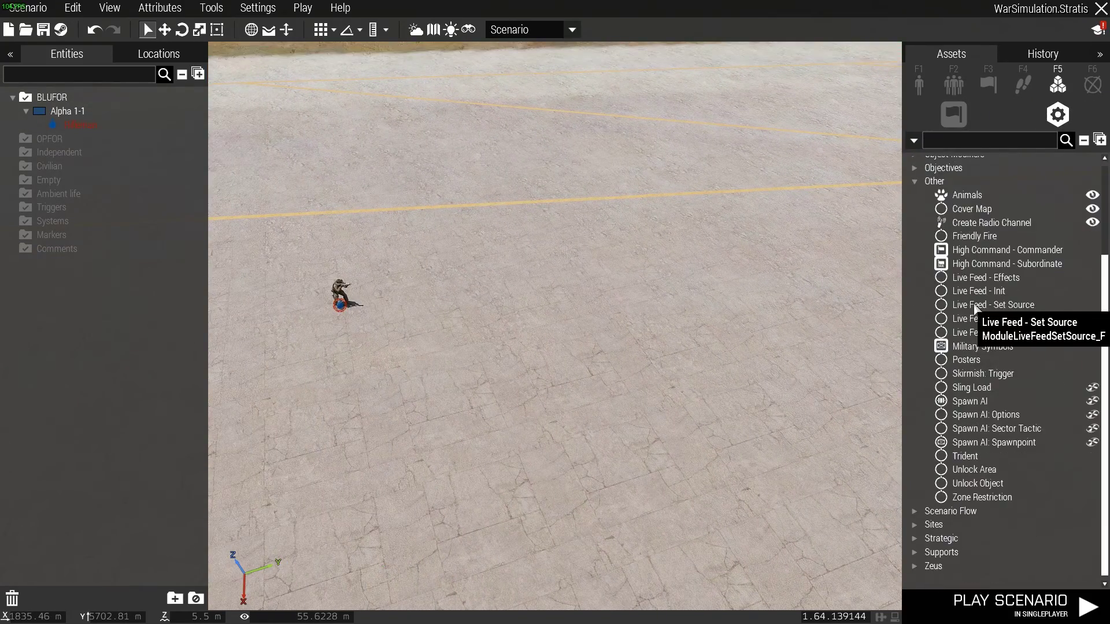
{"action": "scroll", "coordinate": [964, 390], "scroll_direction": "up", "scroll_amount": 3}
{"action": "left_click", "coordinate": [914, 301]}
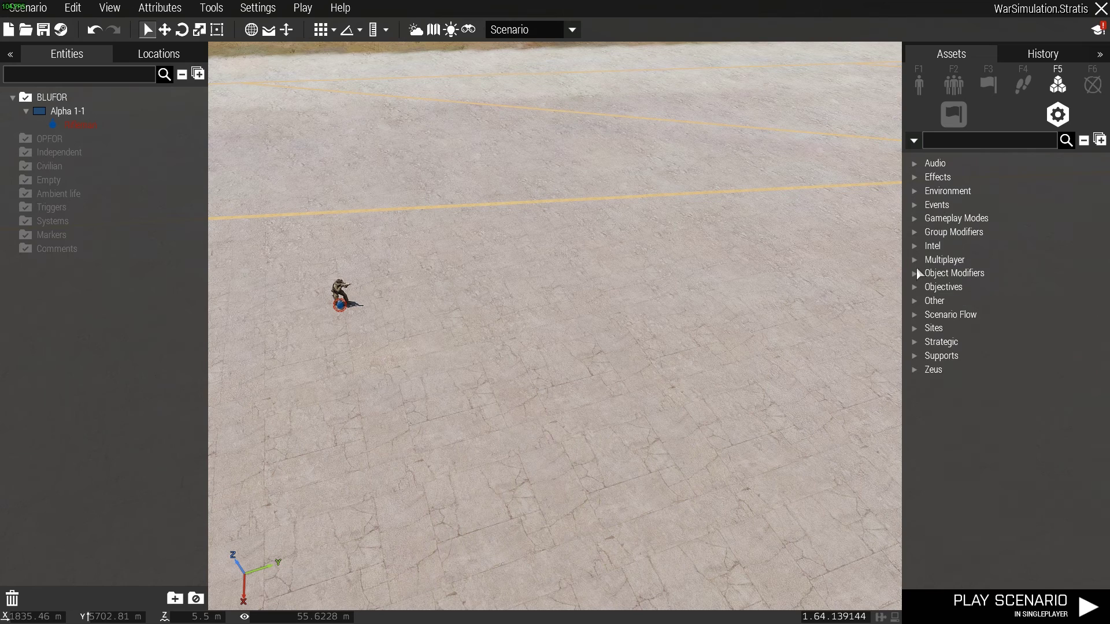
{"action": "left_click", "coordinate": [915, 342]}
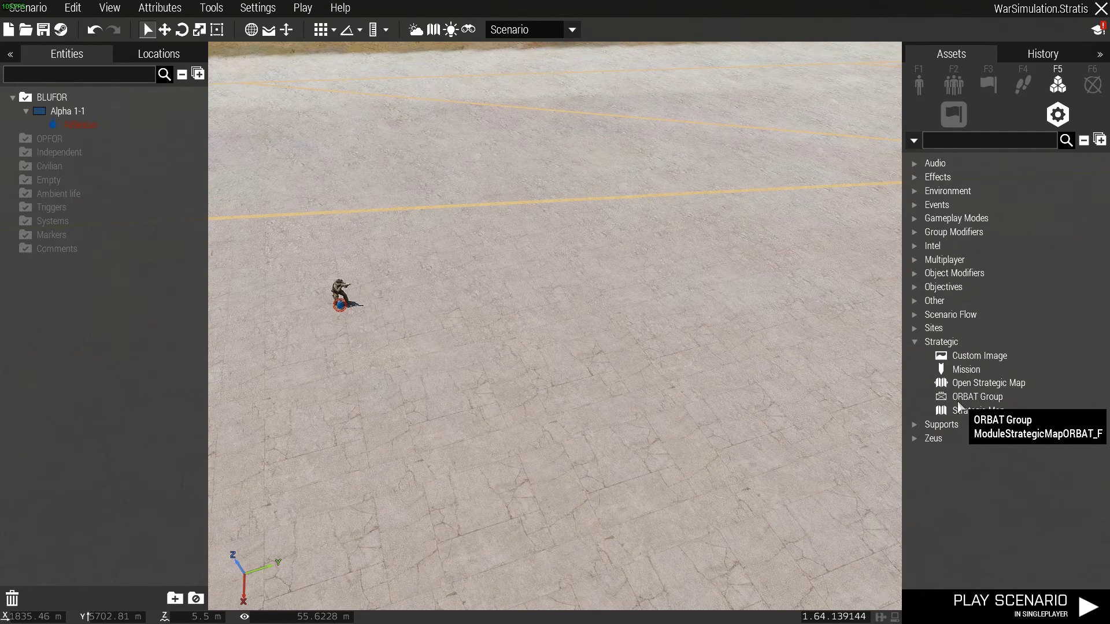
{"action": "left_click", "coordinate": [956, 384]}
{"action": "left_click", "coordinate": [454, 301]}
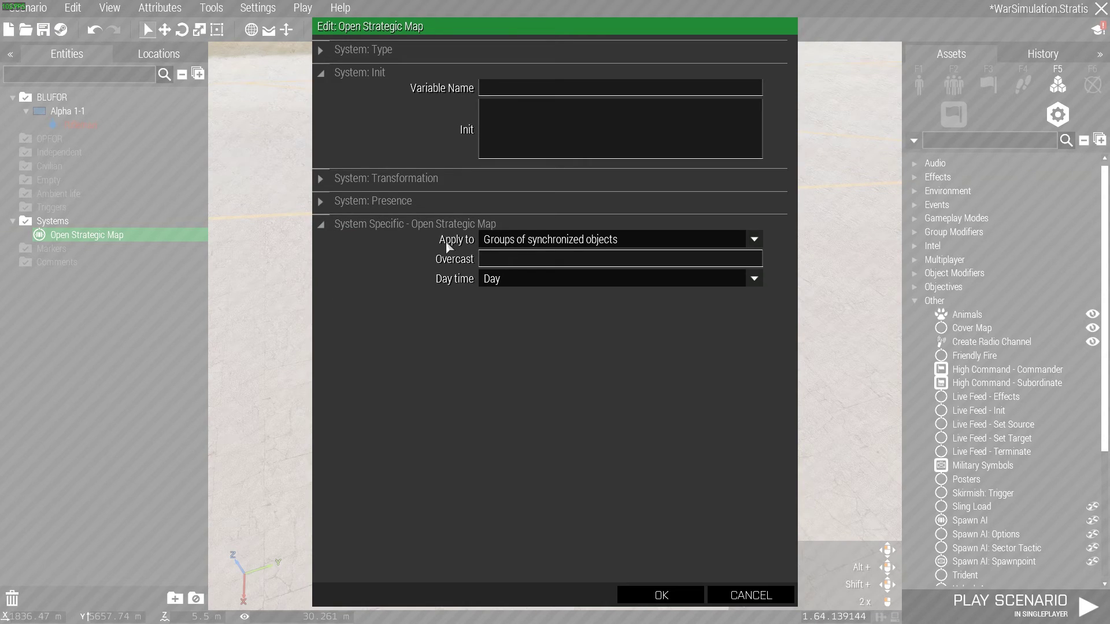
- Accept the module's Apply setting of 'Groups of synchronized objects' and save
{"action": "left_click", "coordinate": [546, 248]}
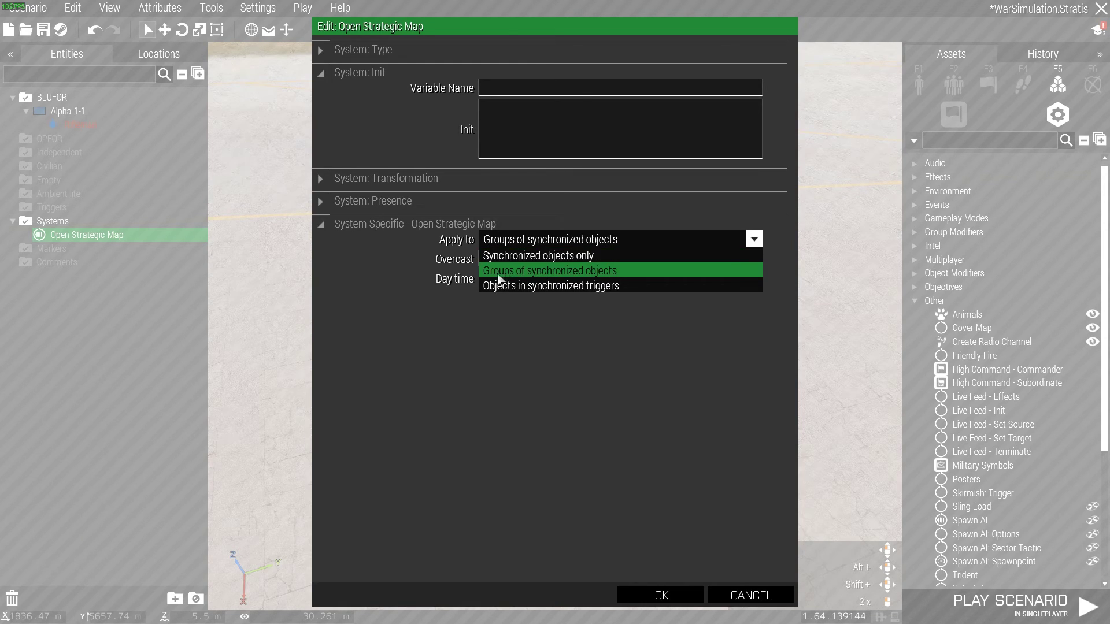
{"action": "left_click", "coordinate": [607, 276]}
{"action": "left_click", "coordinate": [661, 595]}
{"action": "key", "text": "ctrl+s"}
- Change the module's Apply setting to 'Synchronized objects only'
{"action": "left_click", "coordinate": [486, 334]}
{"action": "left_click", "coordinate": [479, 366]}
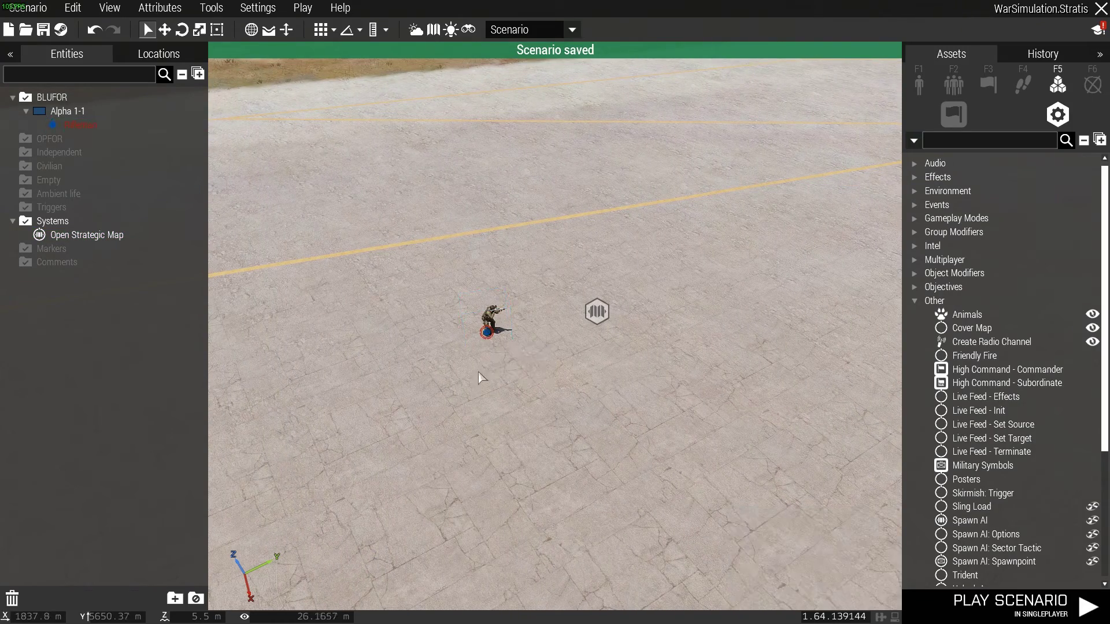
{"action": "left_click", "coordinate": [487, 332]}
{"action": "double_click", "coordinate": [588, 312]}
{"action": "left_click", "coordinate": [570, 241]}
{"action": "left_click", "coordinate": [570, 252]}
{"action": "left_click", "coordinate": [661, 594]}
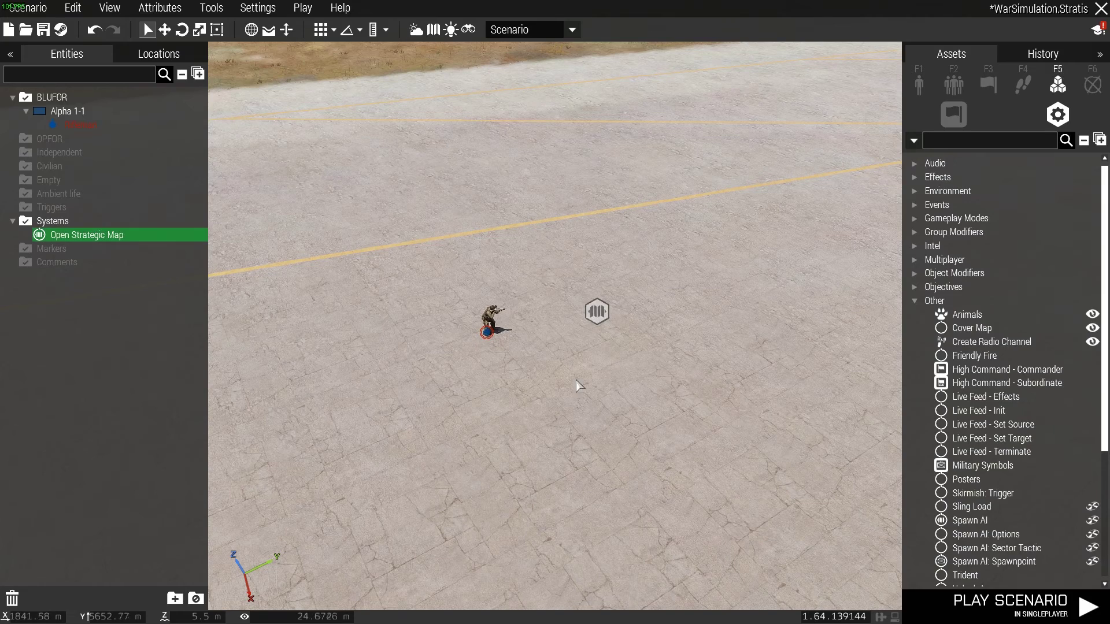
- Sync the Open Strategic Map module to the rifleman, keeping 'Synchronized objects only'
{"action": "left_click", "coordinate": [596, 310]}
{"action": "right_click", "coordinate": [595, 312]}
{"action": "left_click", "coordinate": [549, 327]}
{"action": "left_click", "coordinate": [488, 316]}
{"action": "double_click", "coordinate": [595, 311]}
{"action": "left_click", "coordinate": [561, 246]}
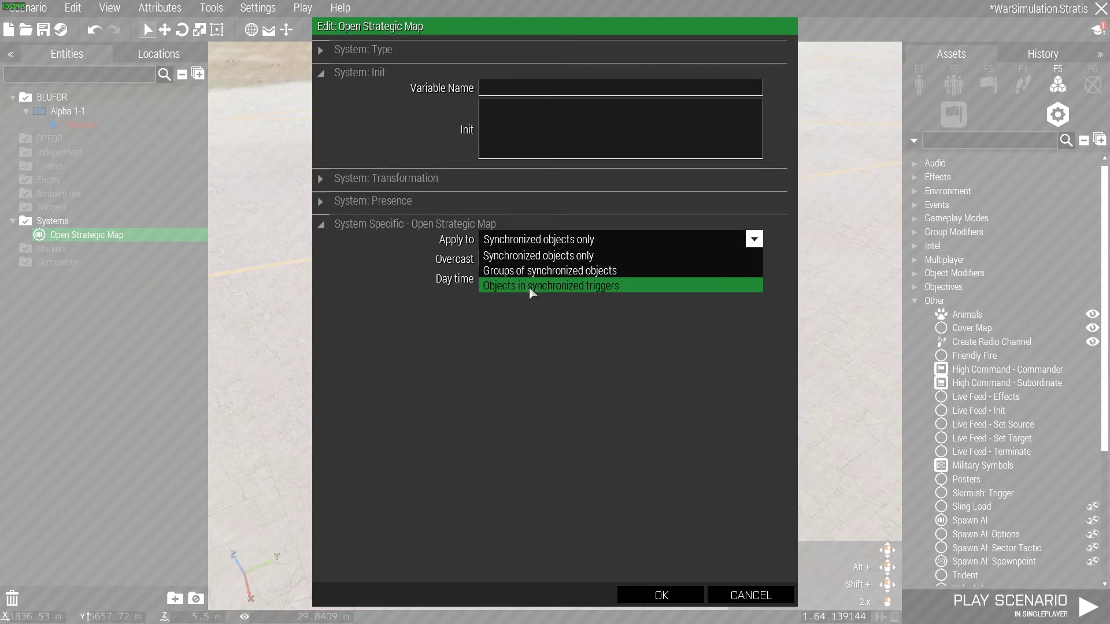
{"action": "left_click", "coordinate": [535, 257]}
{"action": "left_click", "coordinate": [662, 595]}
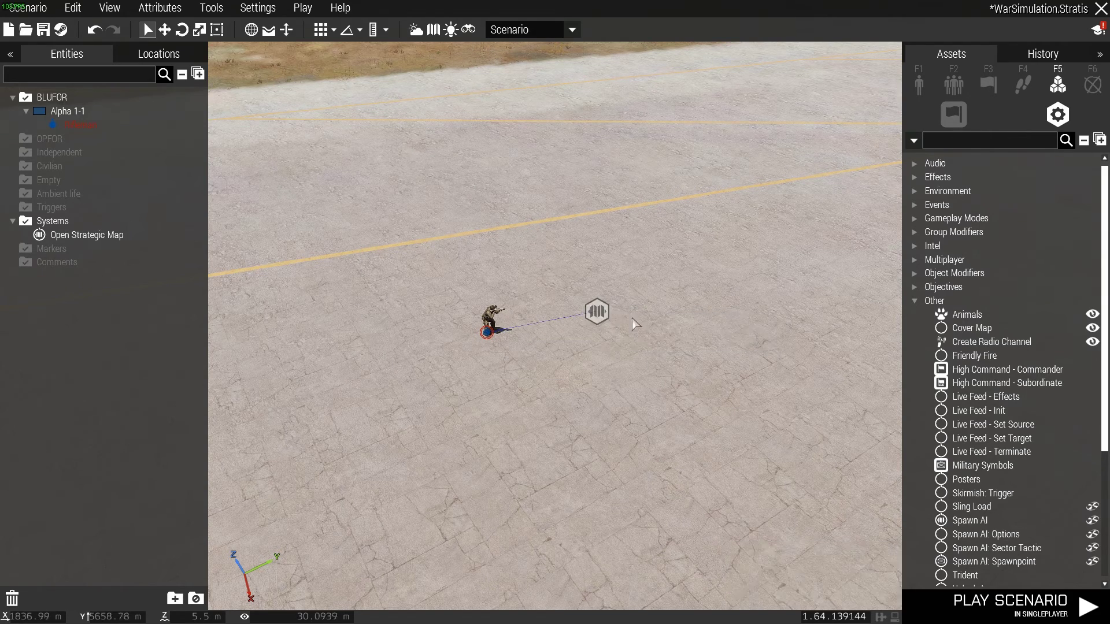
- Keep time of day as Day, set Overcast to 1, and save
{"action": "double_click", "coordinate": [595, 312]}
{"action": "left_click", "coordinate": [505, 279]}
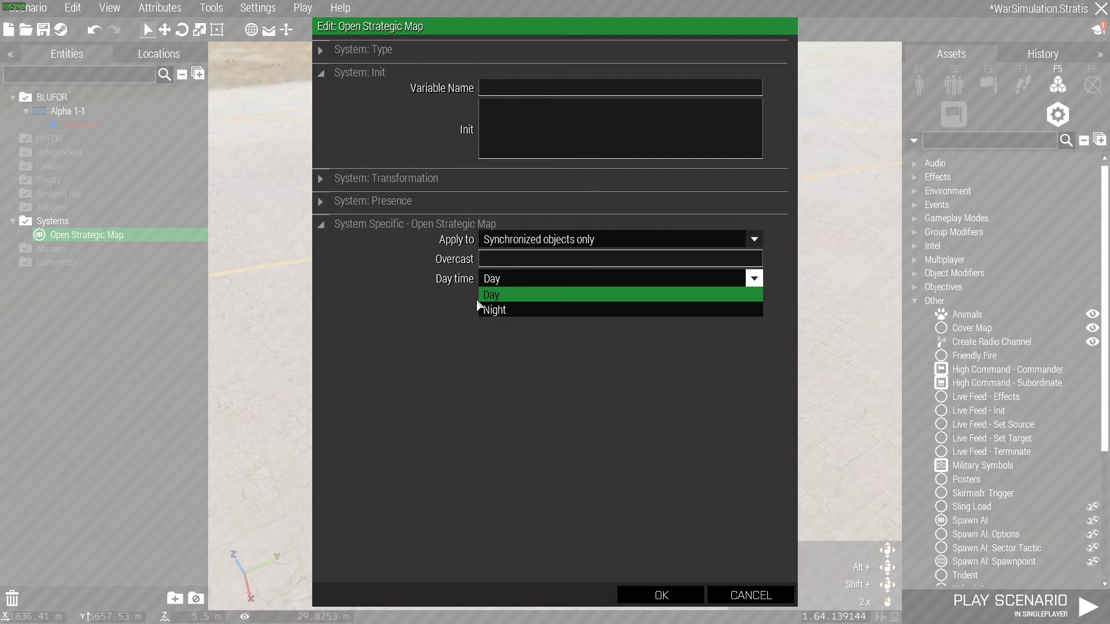
{"action": "left_click", "coordinate": [492, 296]}
{"action": "left_click", "coordinate": [518, 262]}
{"action": "type", "text": "0.5"}
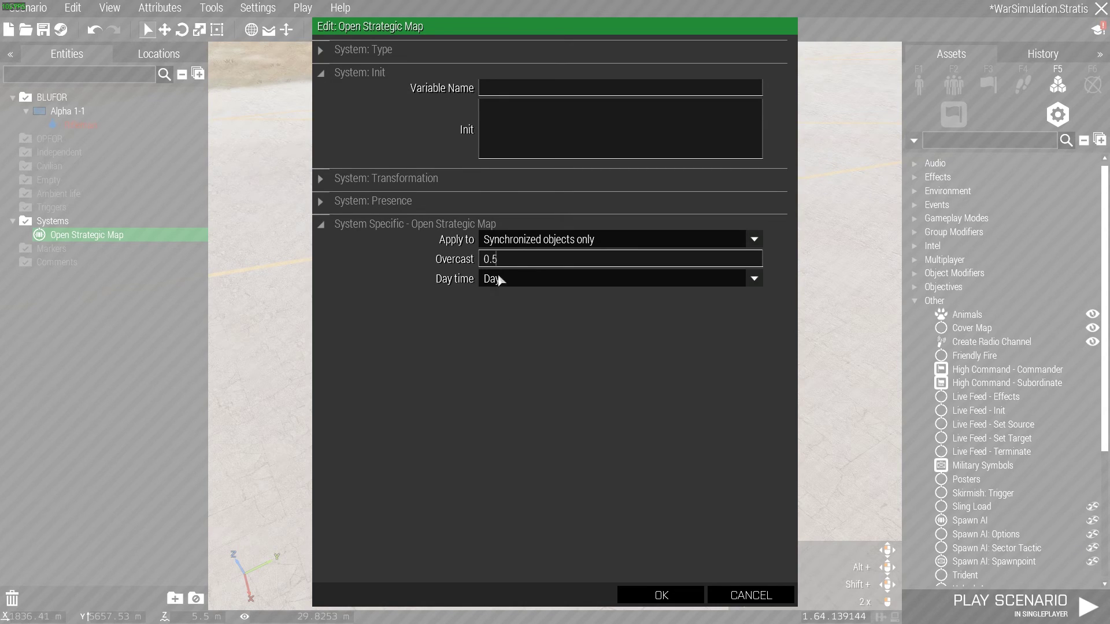
{"action": "key", "text": "BackSpace"}
{"action": "key", "text": "BackSpace"}
{"action": "key", "text": "BackSpace"}
{"action": "type", "text": "1"}
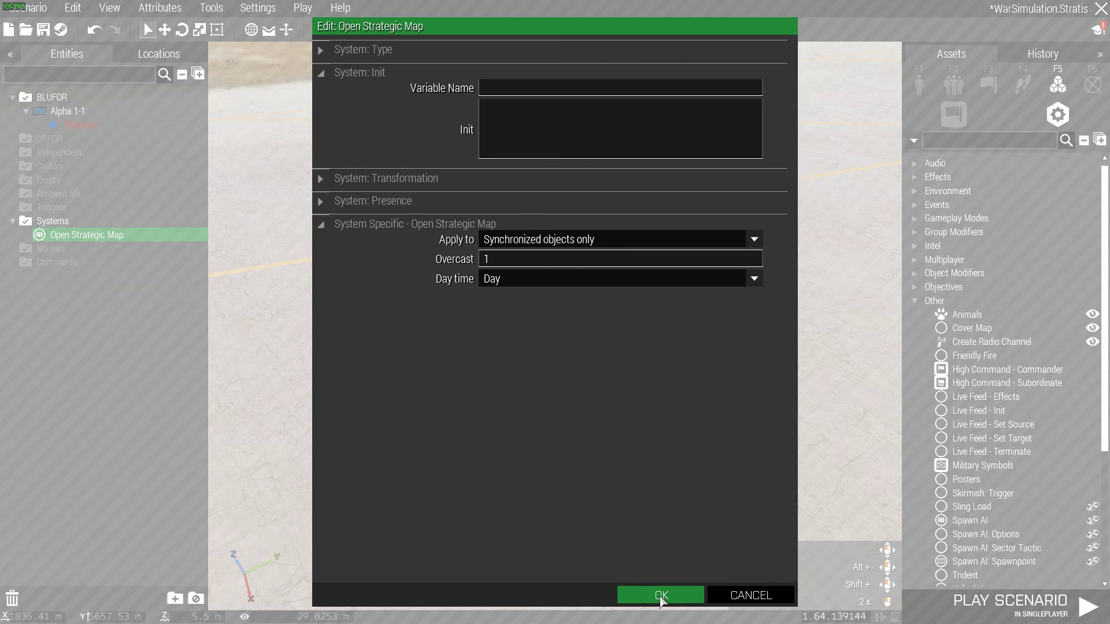
{"action": "left_click", "coordinate": [638, 588]}
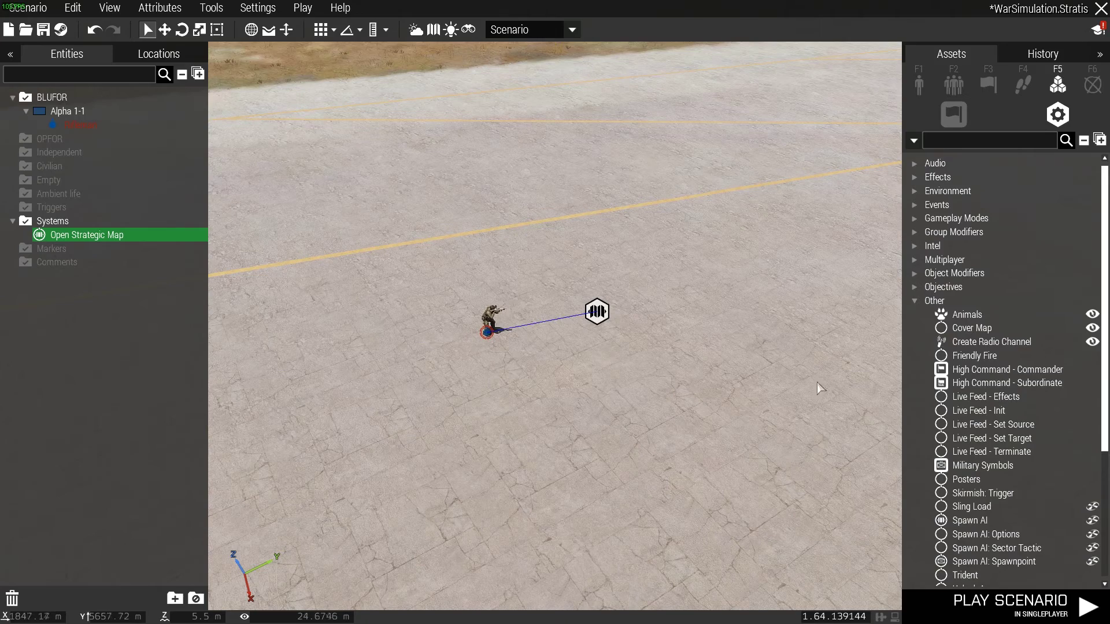
{"action": "key", "text": "ctrl+s"}
{"action": "scroll", "coordinate": [916, 445], "scroll_direction": "down", "scroll_amount": 3}
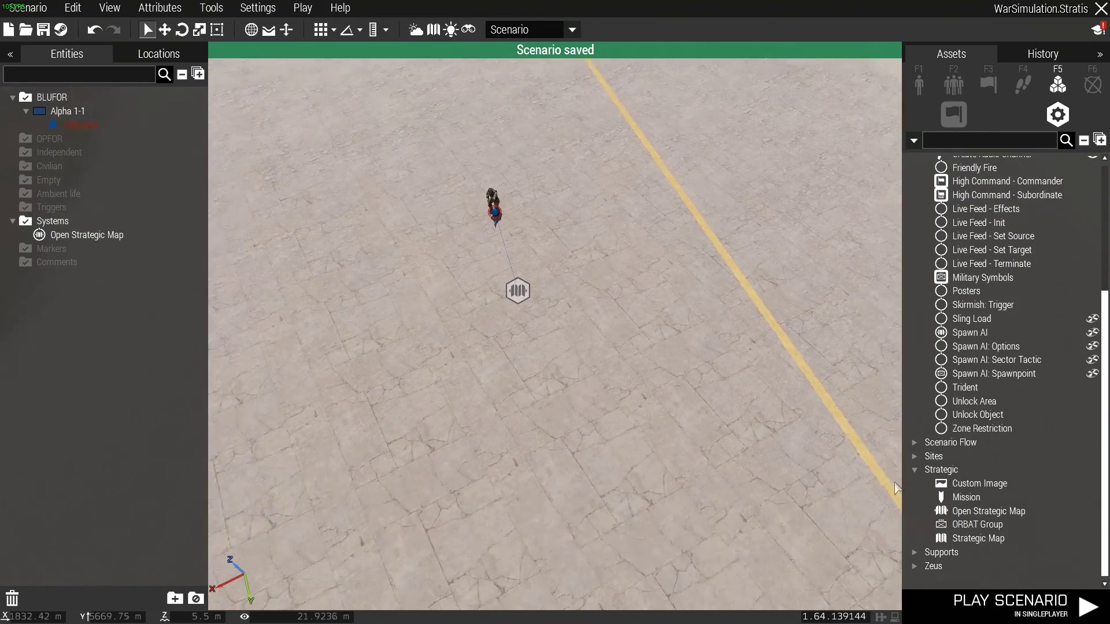
- Place a Strategic Map module below Open Strategic Map and check it on the 2D map
{"action": "left_click", "coordinate": [979, 538]}
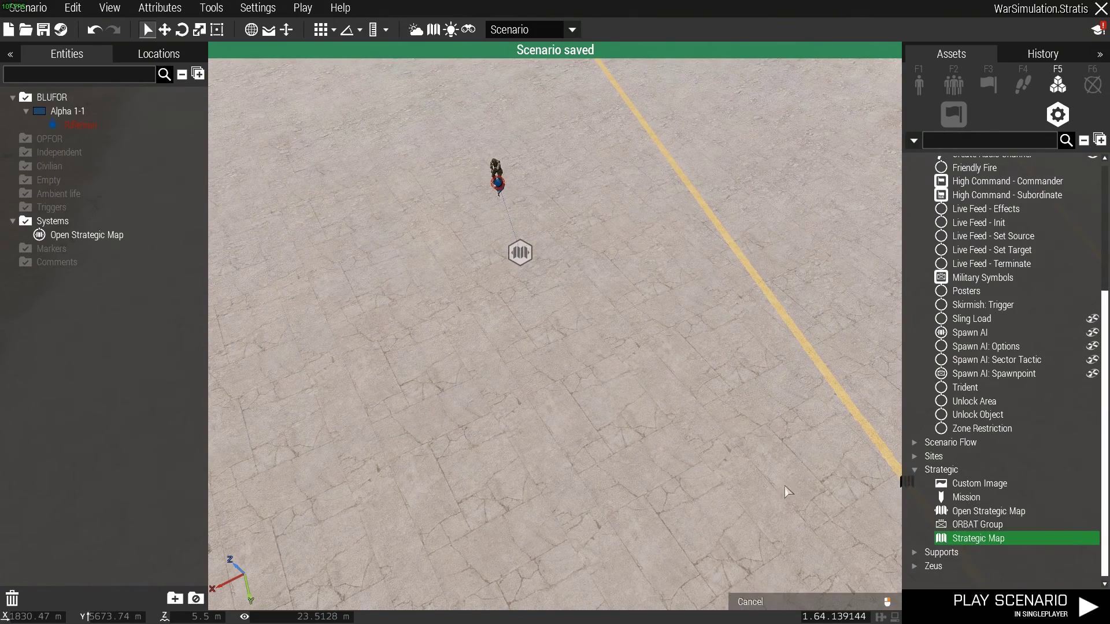
{"action": "left_click", "coordinate": [541, 330]}
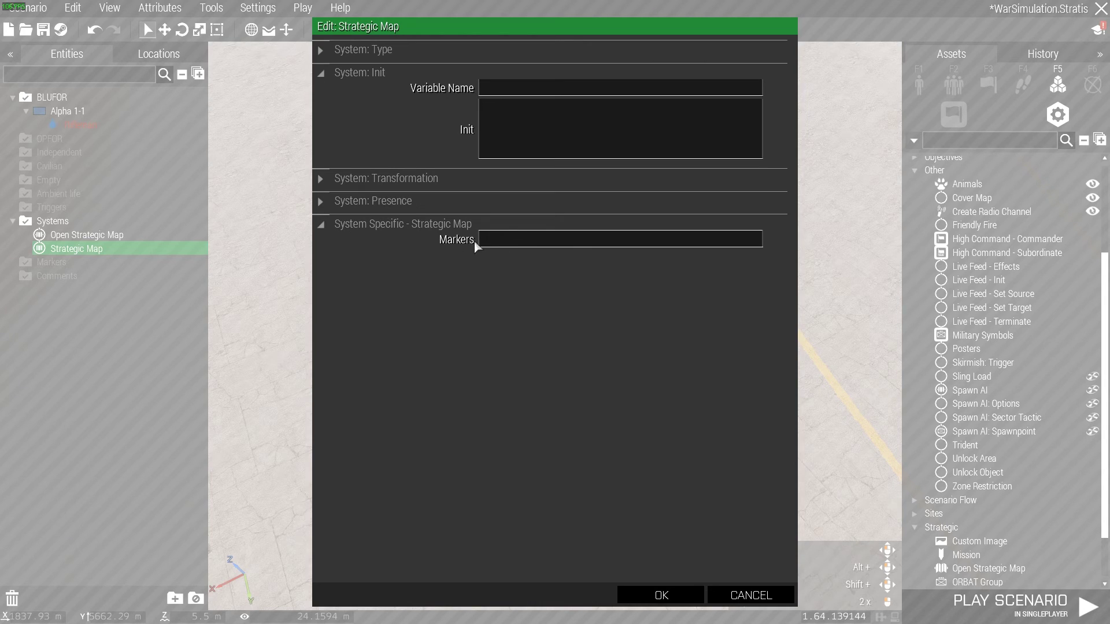
{"action": "left_click", "coordinate": [664, 595]}
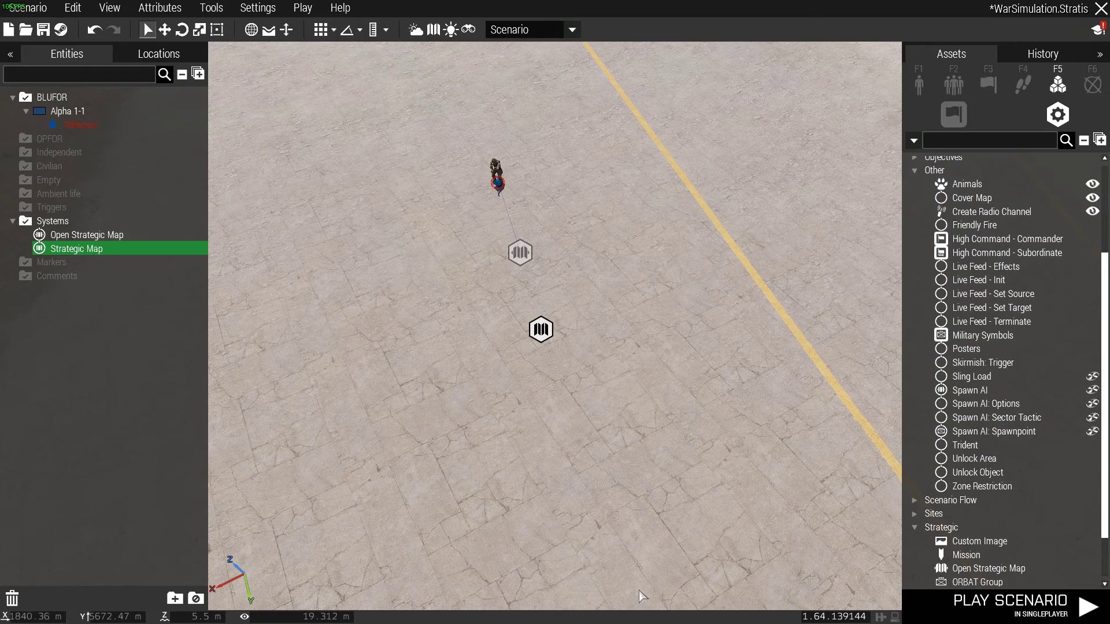
{"action": "left_click", "coordinate": [1086, 91]}
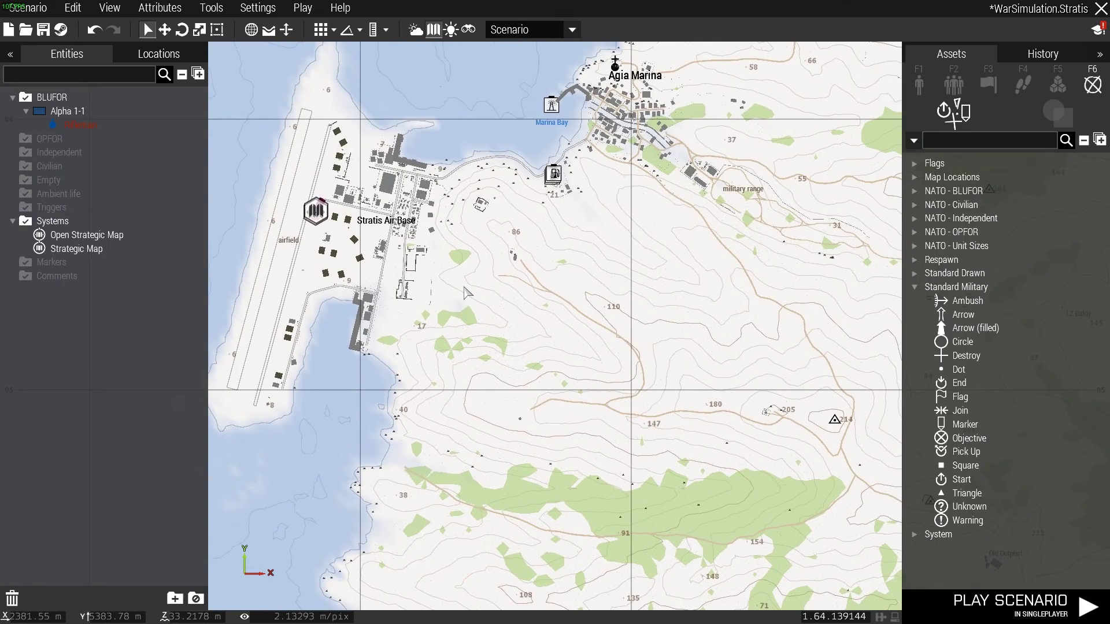
{"action": "scroll", "coordinate": [527, 286], "scroll_direction": "up", "scroll_amount": 3}
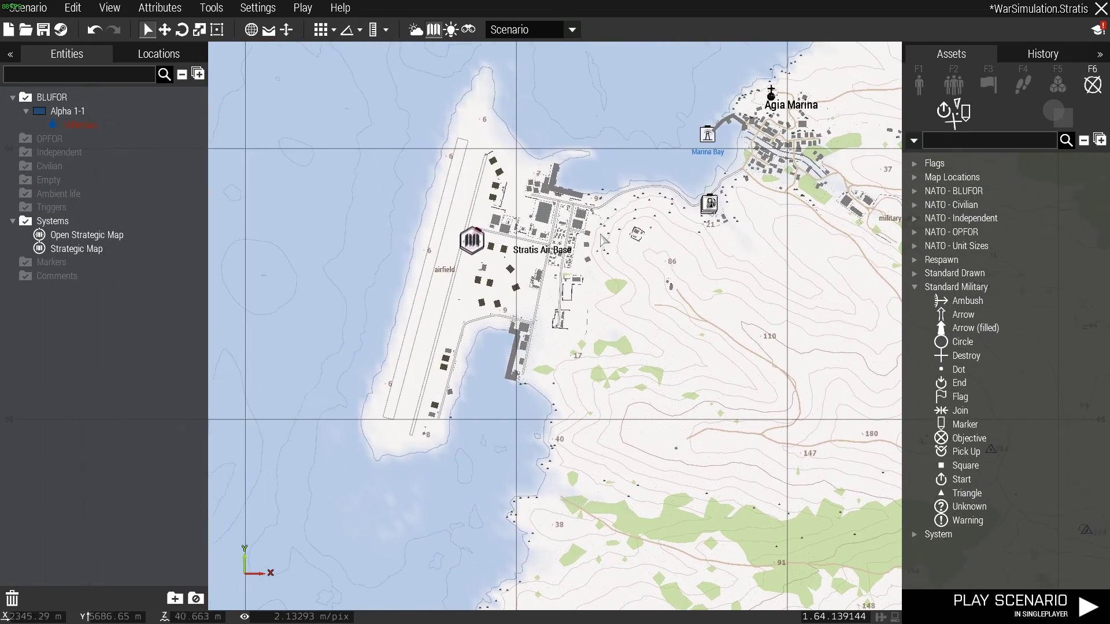
{"action": "scroll", "coordinate": [524, 287], "scroll_direction": "up", "scroll_amount": 4}
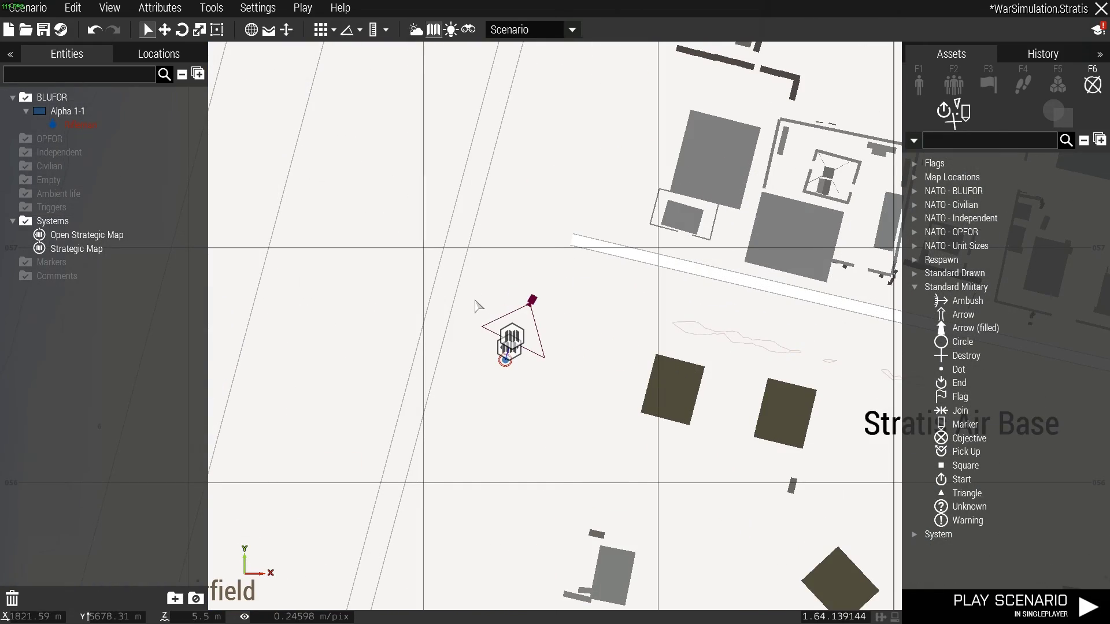
- Sync the Strategic Map module to the Open Strategic Map module
{"action": "key", "text": "m"}
{"action": "right_click", "coordinate": [552, 334]}
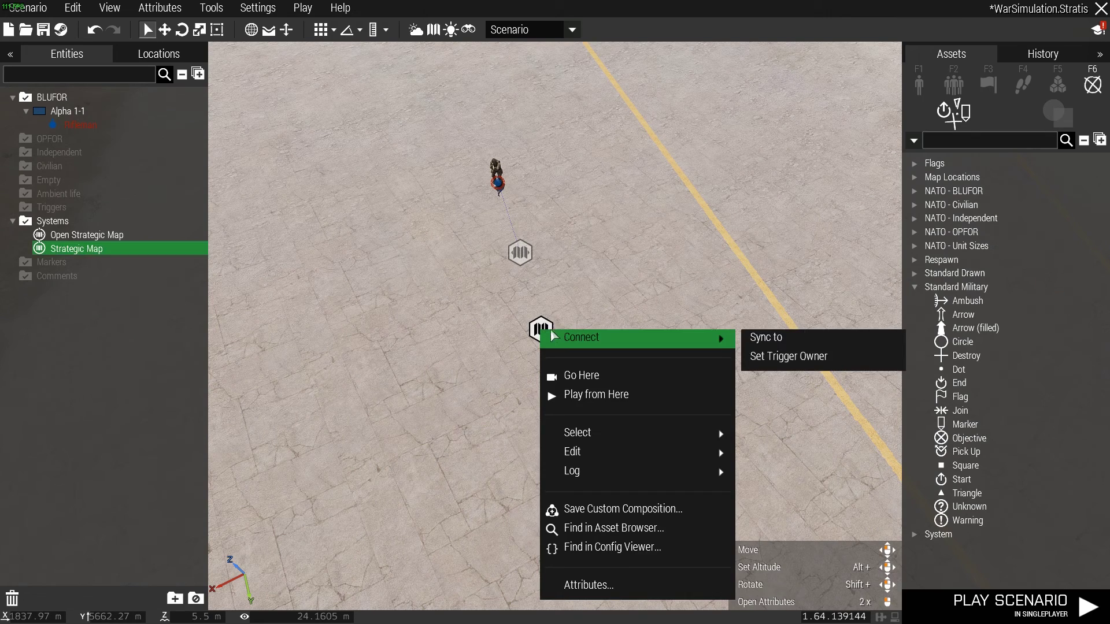
{"action": "left_click", "coordinate": [751, 337]}
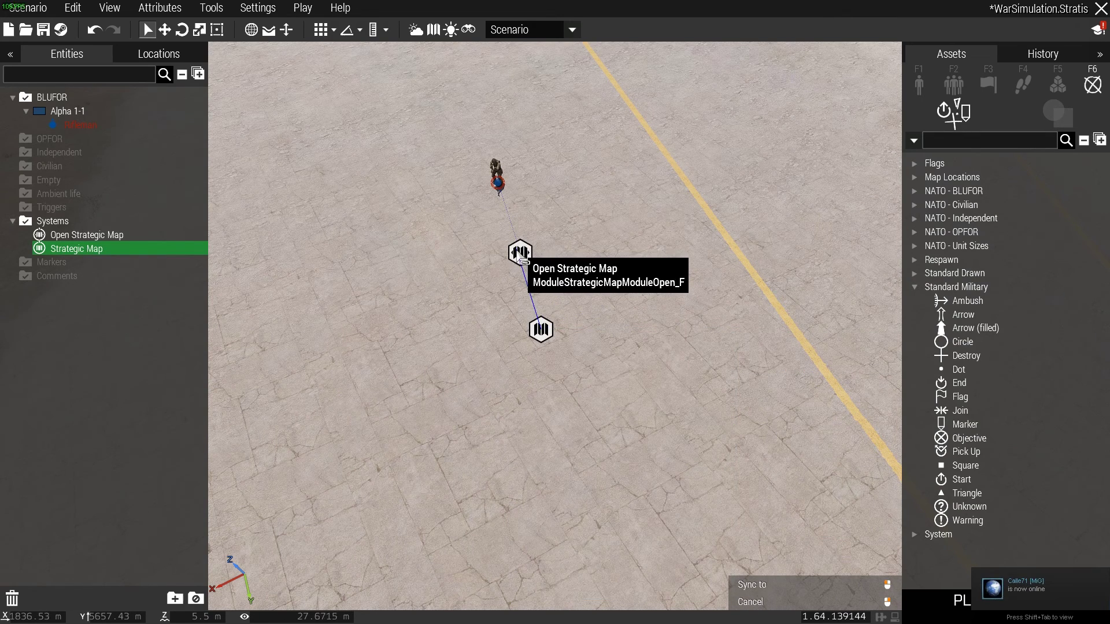
{"action": "left_click", "coordinate": [521, 258]}
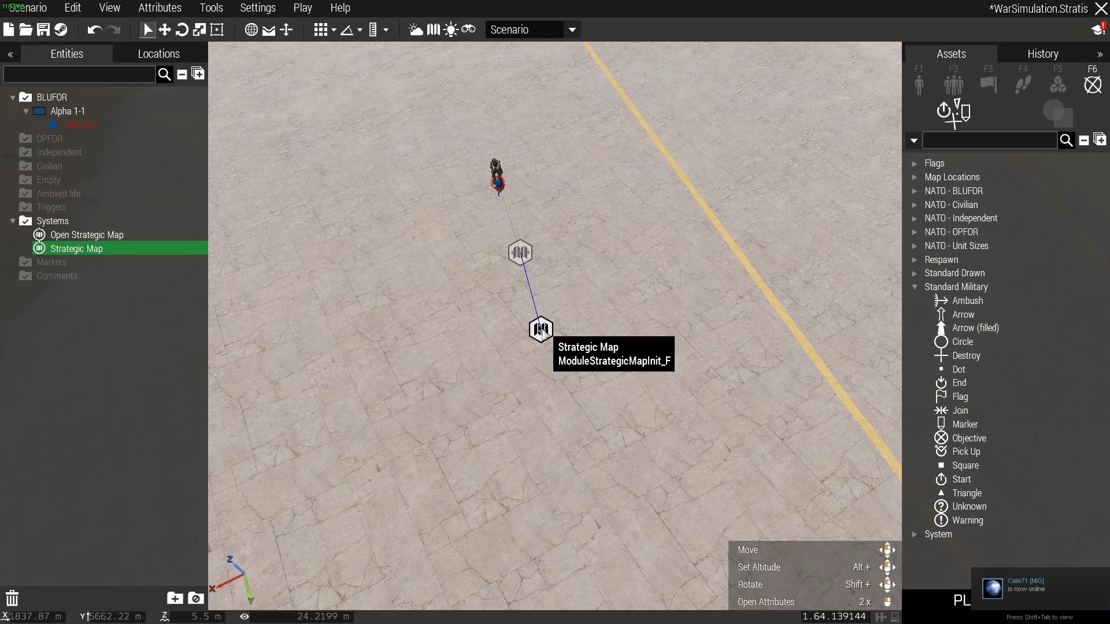
{"action": "right_click", "coordinate": [540, 330]}
{"action": "left_click", "coordinate": [588, 296]}
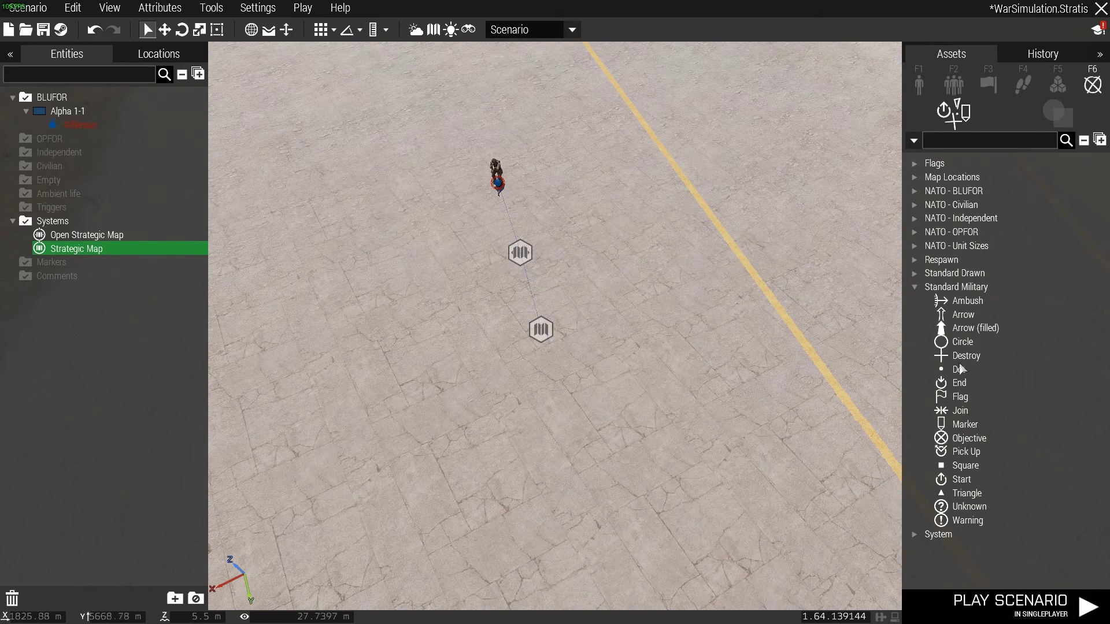
- Place a Mission module below Strategic Map, sync it there, and save
{"action": "left_click", "coordinate": [914, 286]}
{"action": "left_click", "coordinate": [1052, 85]}
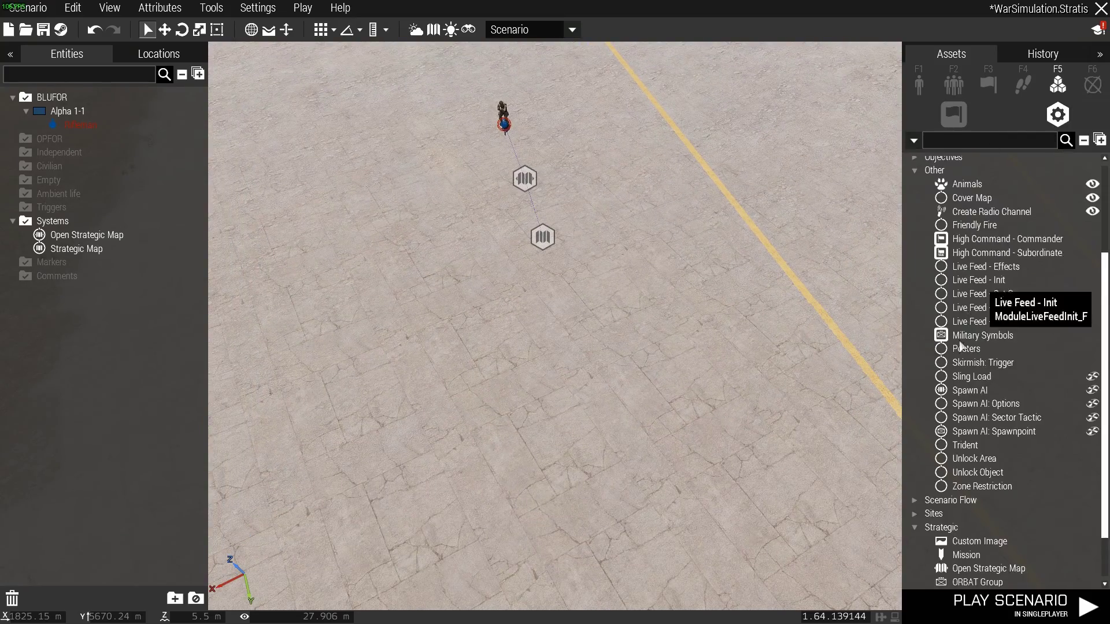
{"action": "scroll", "coordinate": [954, 356], "scroll_direction": "down", "scroll_amount": 1}
{"action": "right_click_drag", "start_coordinate": [780, 431], "coordinate": [852, 509]}
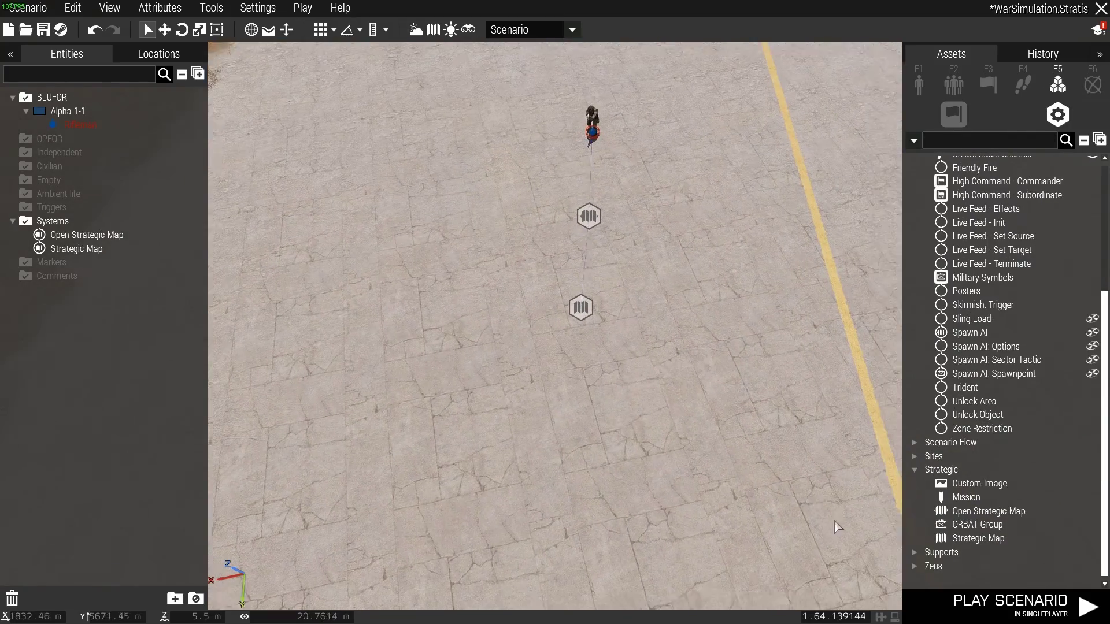
{"action": "left_click", "coordinate": [965, 497]}
{"action": "left_click", "coordinate": [562, 438]}
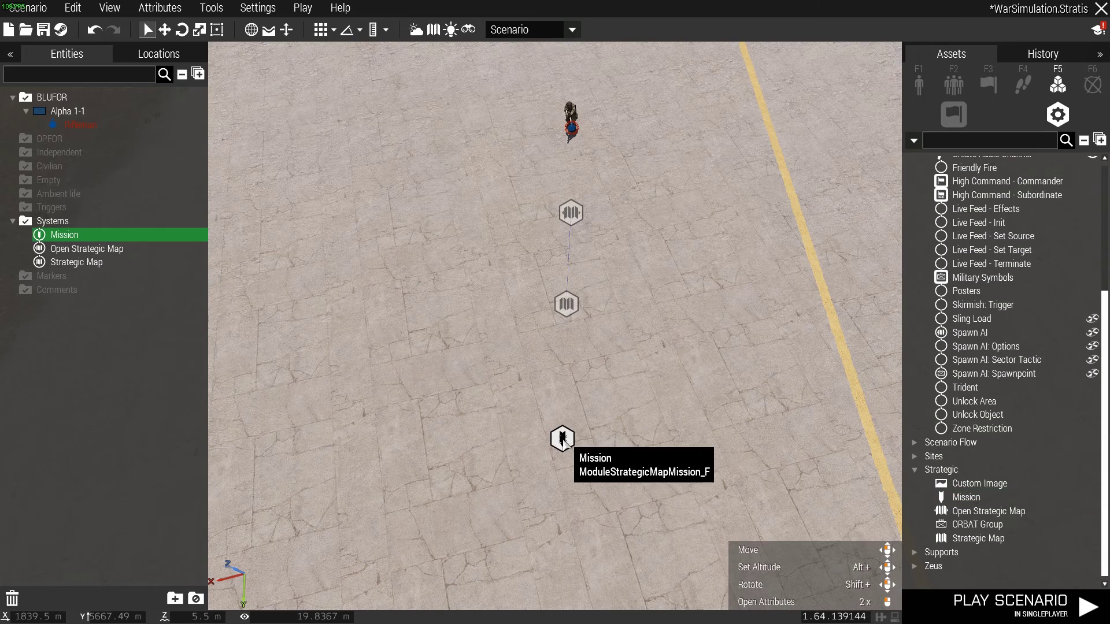
{"action": "right_click", "coordinate": [562, 438]}
{"action": "left_click", "coordinate": [512, 361]}
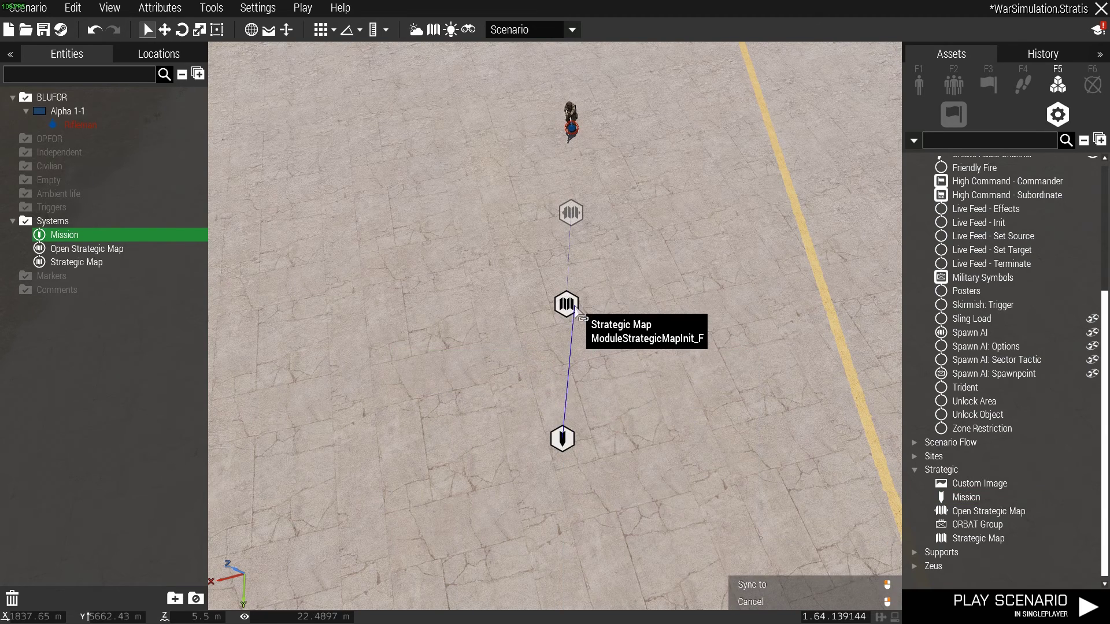
{"action": "left_click", "coordinate": [576, 312]}
{"action": "left_click", "coordinate": [598, 389]}
{"action": "key", "text": "ctrl+s"}
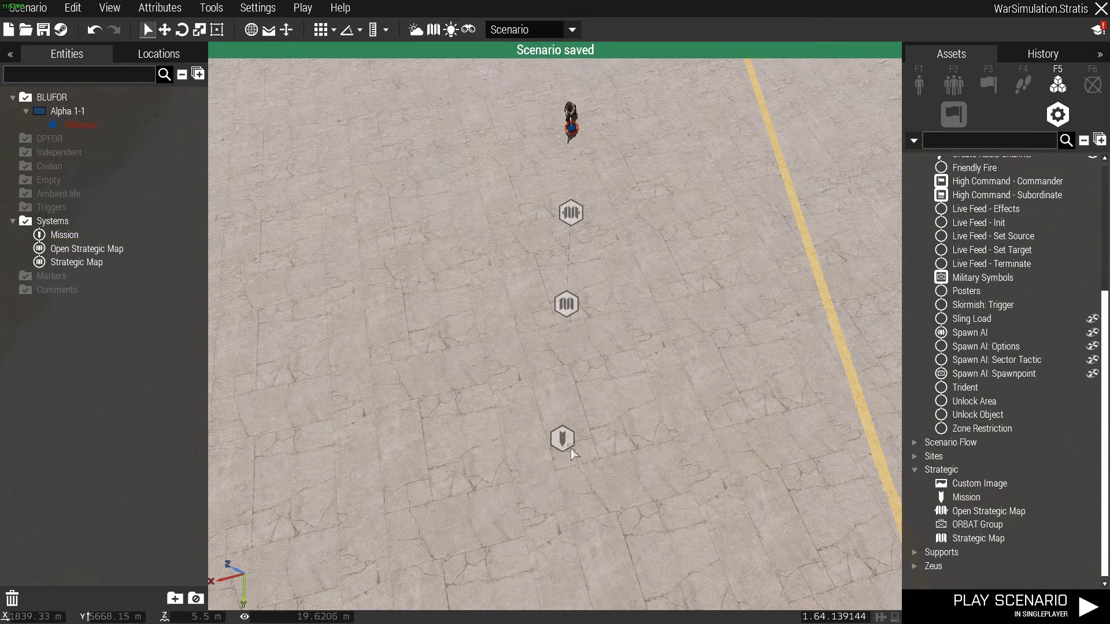
- Enter the Mission module's On Activation setPos code for the player
{"action": "double_click", "coordinate": [562, 440]}
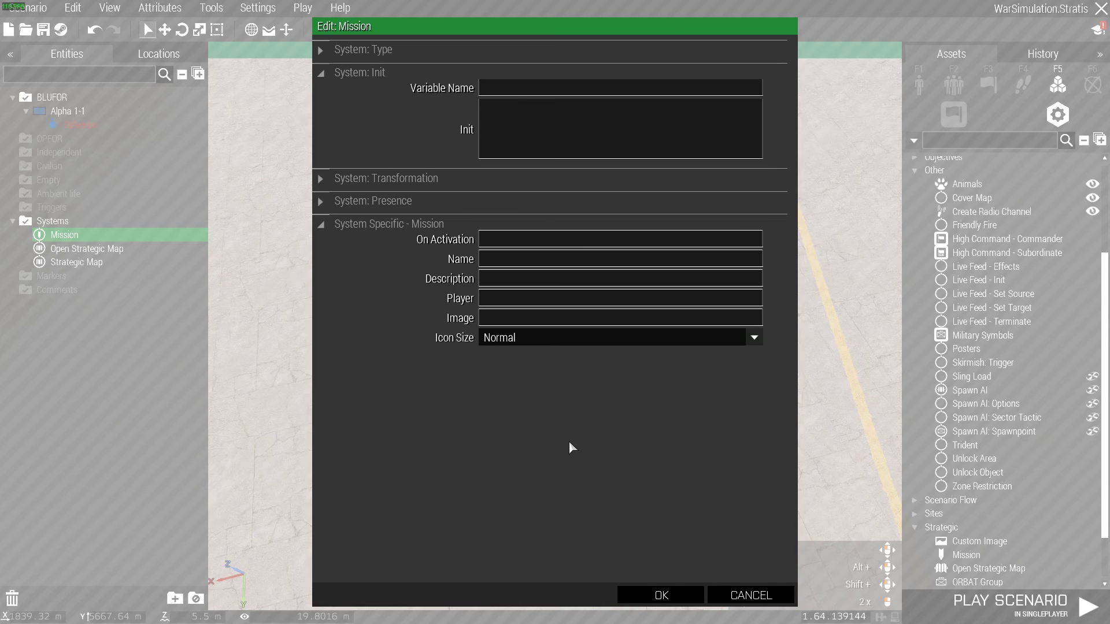
{"action": "left_click", "coordinate": [545, 245]}
{"action": "type", "text": "player setPos (_this select 0)"}
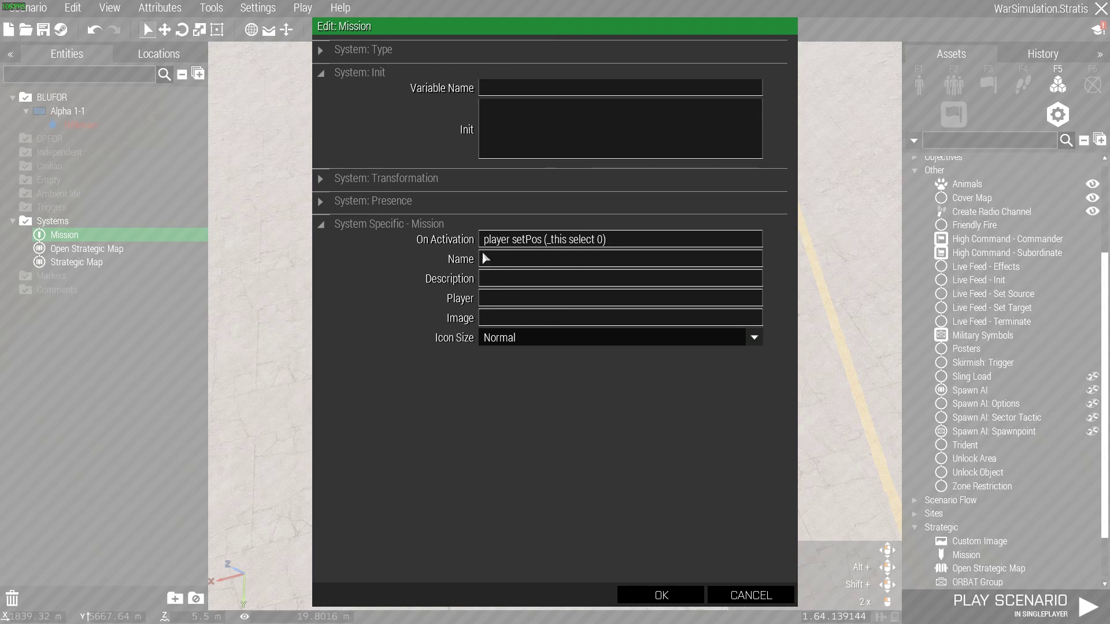
{"action": "left_click_drag", "start_coordinate": [483, 241], "coordinate": [604, 241]}
{"action": "left_click", "coordinate": [513, 243]}
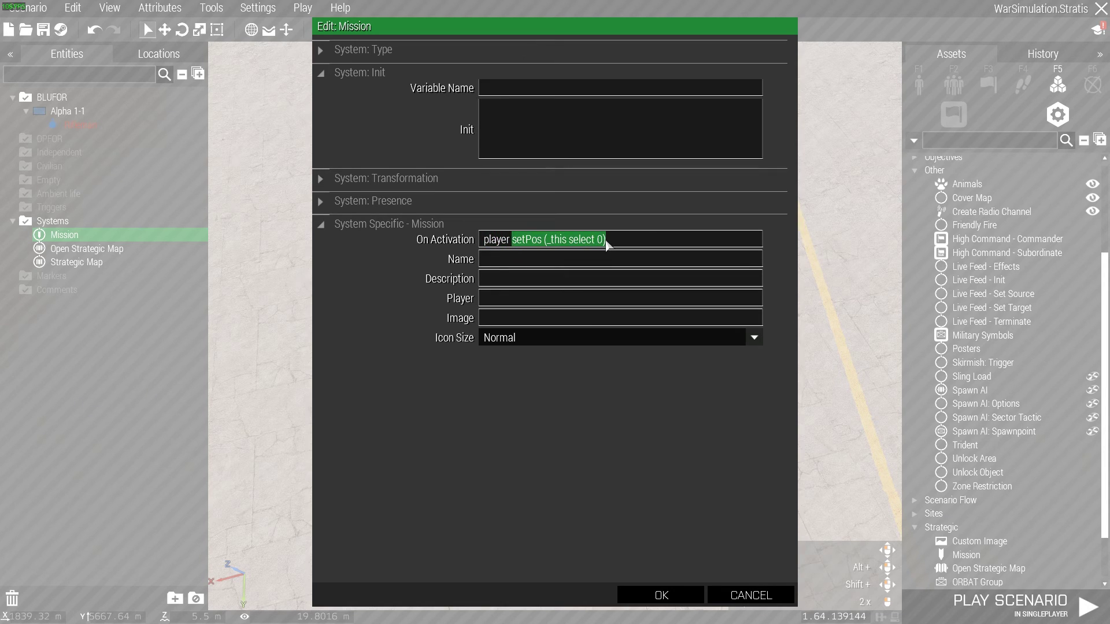
{"action": "left_click", "coordinate": [609, 246]}
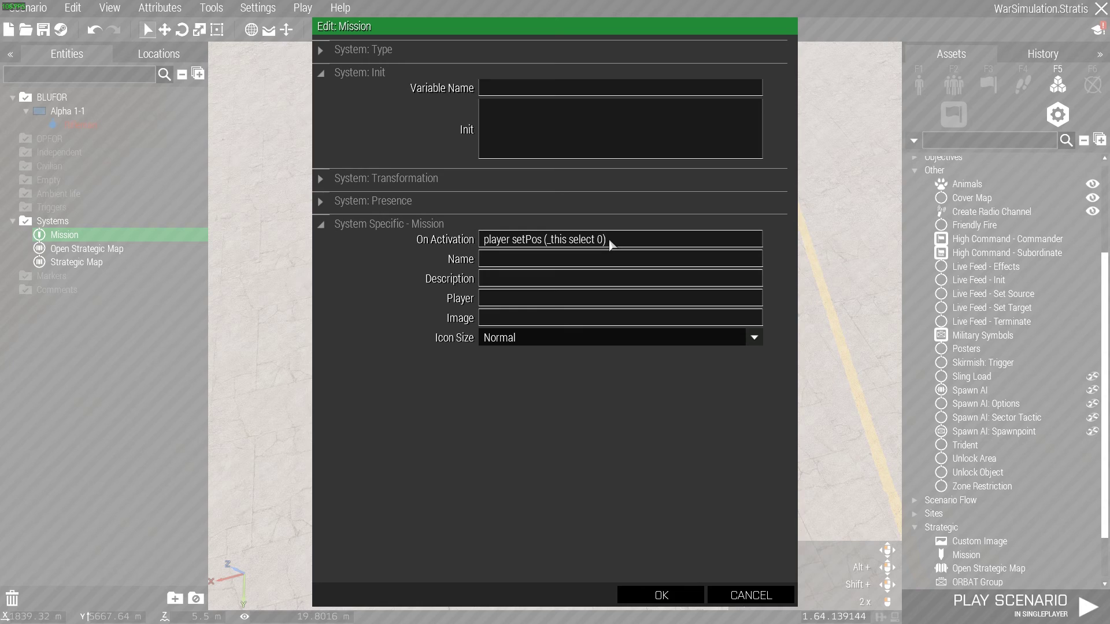
{"action": "mouse_move", "coordinate": [611, 245]}
{"action": "left_mouse_down"}
{"action": "mouse_move", "coordinate": [541, 245]}
{"action": "mouse_move", "coordinate": [609, 248]}
{"action": "left_mouse_up"}
{"action": "left_click", "coordinate": [575, 243]}
- Name the mission 'Mission_1', add its description, and set Icon Size to Large
{"action": "left_click", "coordinate": [598, 244]}
{"action": "type", "text": "s is a mission"}
{"action": "left_click", "coordinate": [537, 339]}
{"action": "left_click", "coordinate": [503, 366]}
{"action": "left_click", "coordinate": [502, 341]}
{"action": "left_click", "coordinate": [503, 369]}
{"action": "left_click", "coordinate": [642, 596]}
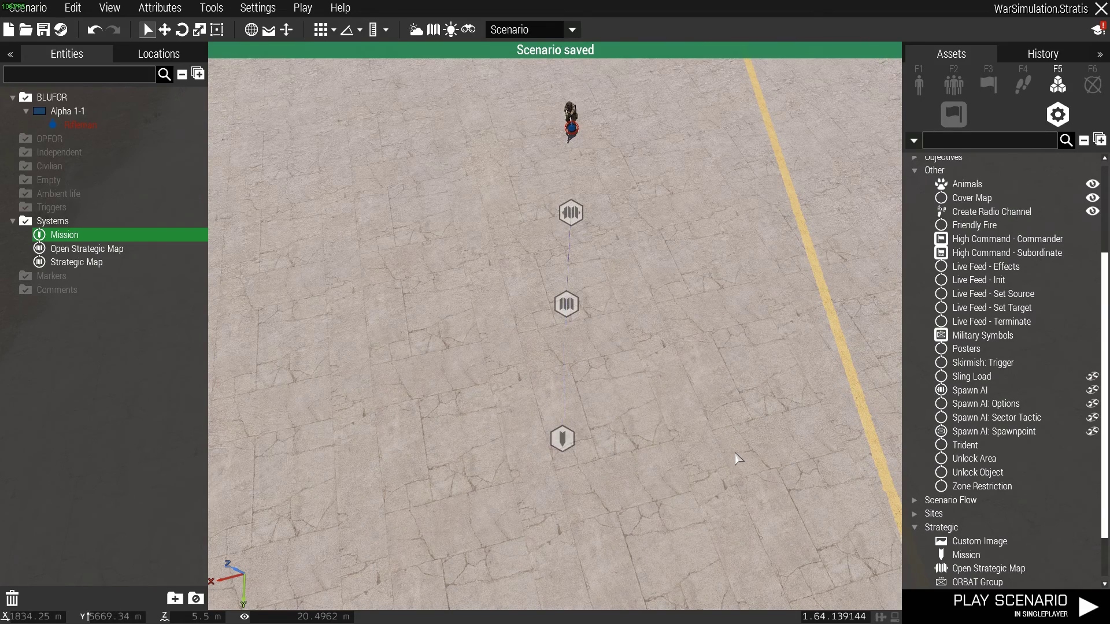
- Place a trigger beside the yellow road and resize it into a cylindrical area
{"action": "left_click", "coordinate": [988, 84]}
{"action": "left_click", "coordinate": [952, 163]}
{"action": "left_click", "coordinate": [704, 235]}
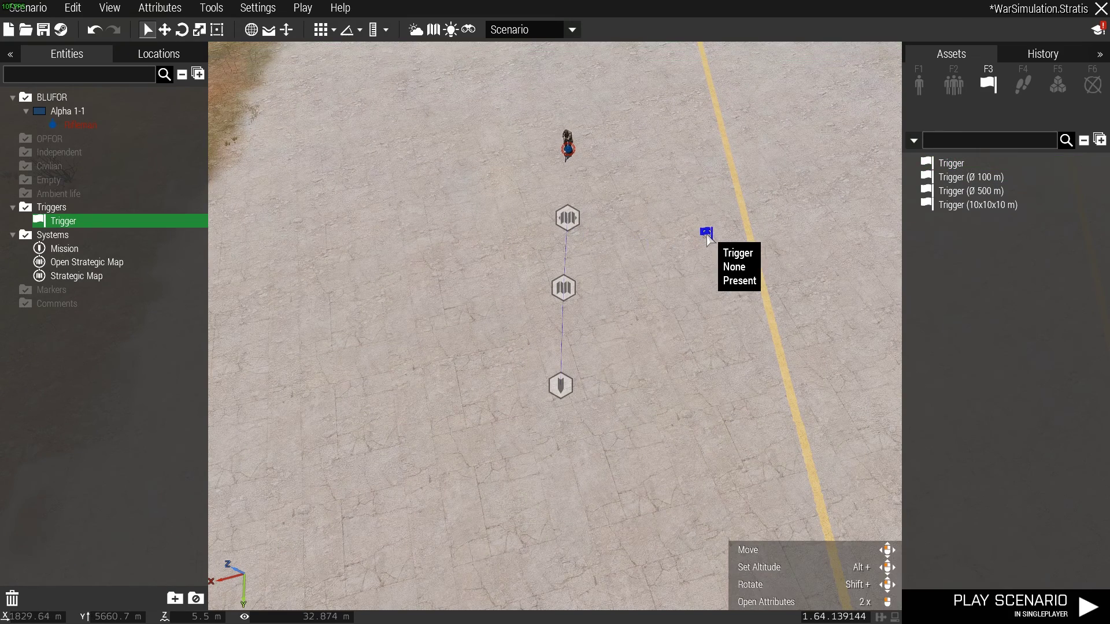
{"action": "key", "text": "4"}
{"action": "left_click_drag", "start_coordinate": [751, 314], "coordinate": [780, 367]}
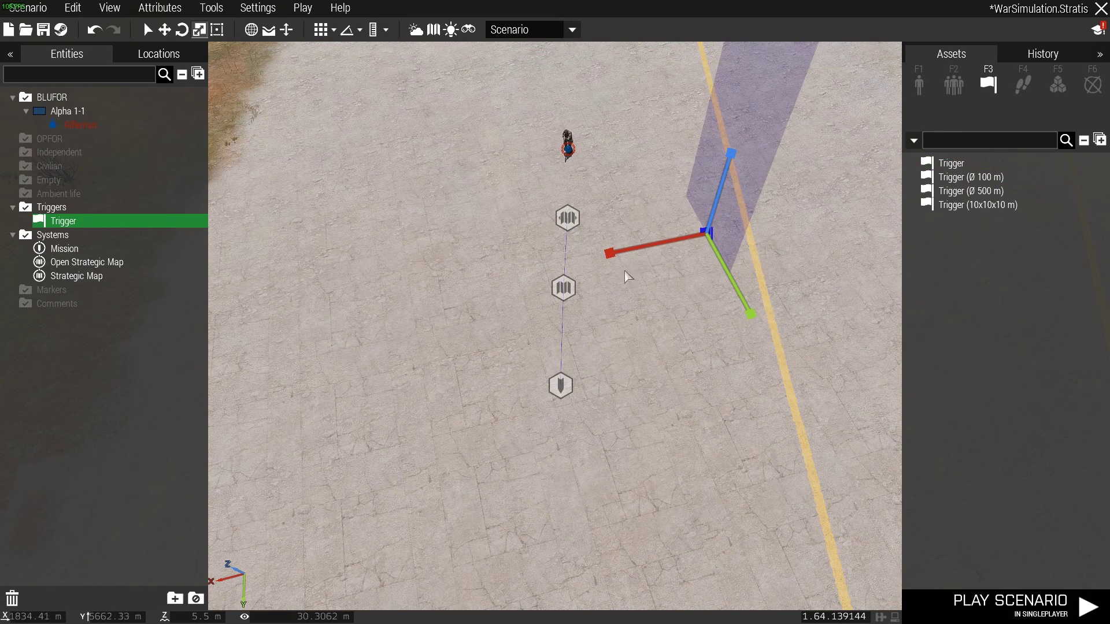
{"action": "left_click_drag", "start_coordinate": [620, 274], "coordinate": [545, 223]}
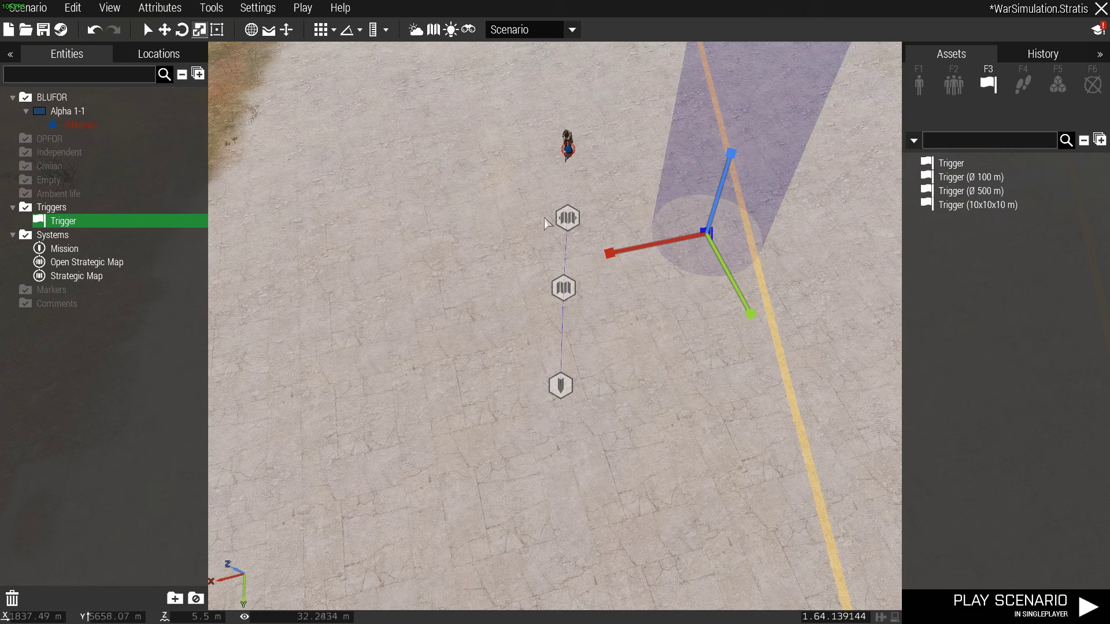
- Set the trigger to activate on BLUFOR and make it repeatable
{"action": "double_click", "coordinate": [710, 230]}
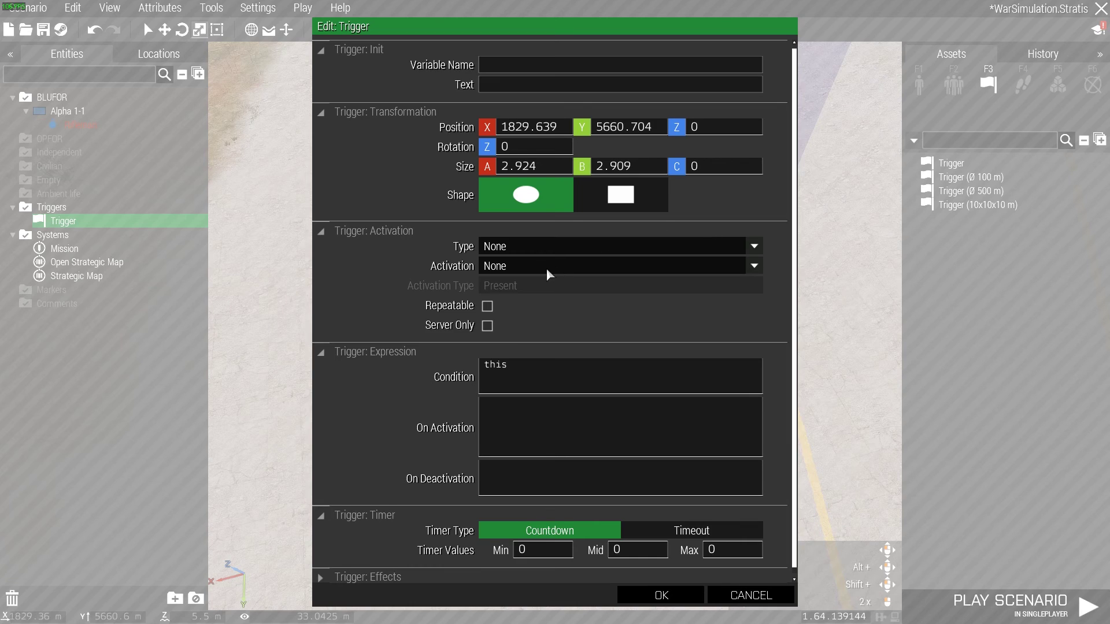
{"action": "scroll", "coordinate": [546, 269], "scroll_direction": "down", "scroll_amount": 1}
{"action": "left_click", "coordinate": [515, 259]}
{"action": "left_click", "coordinate": [518, 302]}
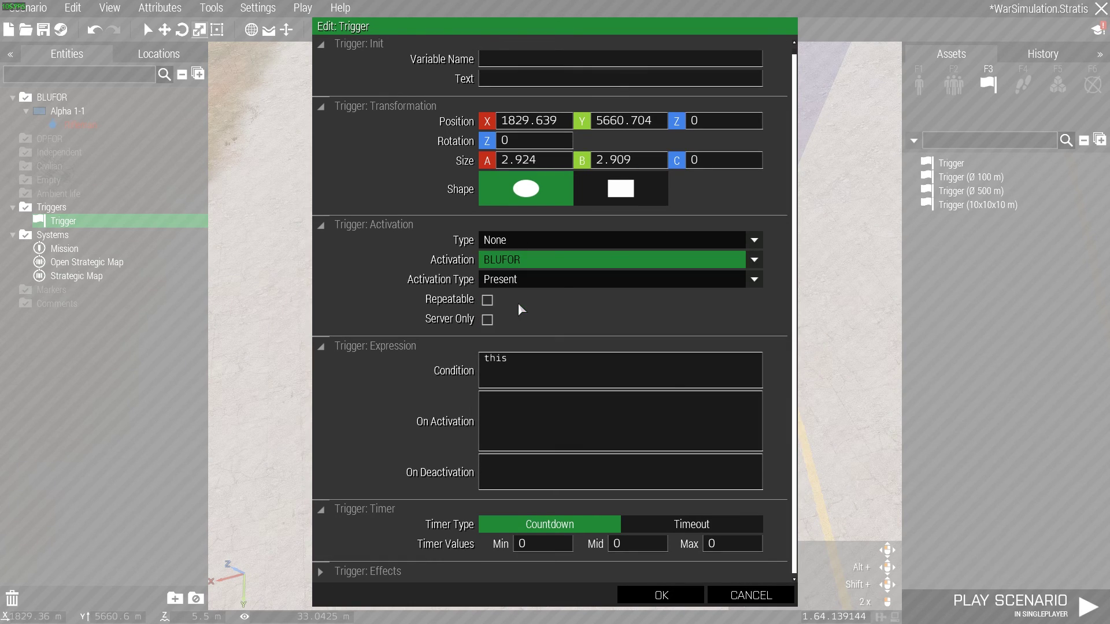
{"action": "left_click", "coordinate": [488, 301]}
{"action": "left_click", "coordinate": [653, 597]}
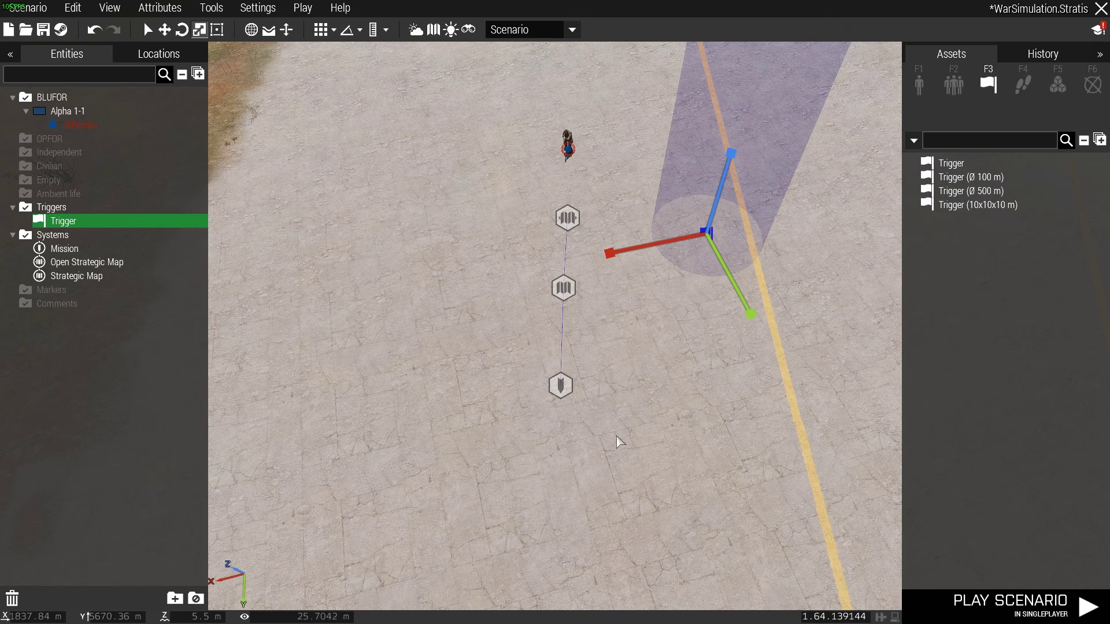
- Sync the trigger to the Open Strategic Map module and save
{"action": "left_click", "coordinate": [709, 233]}
{"action": "left_click", "coordinate": [679, 322]}
{"action": "right_click", "coordinate": [704, 232]}
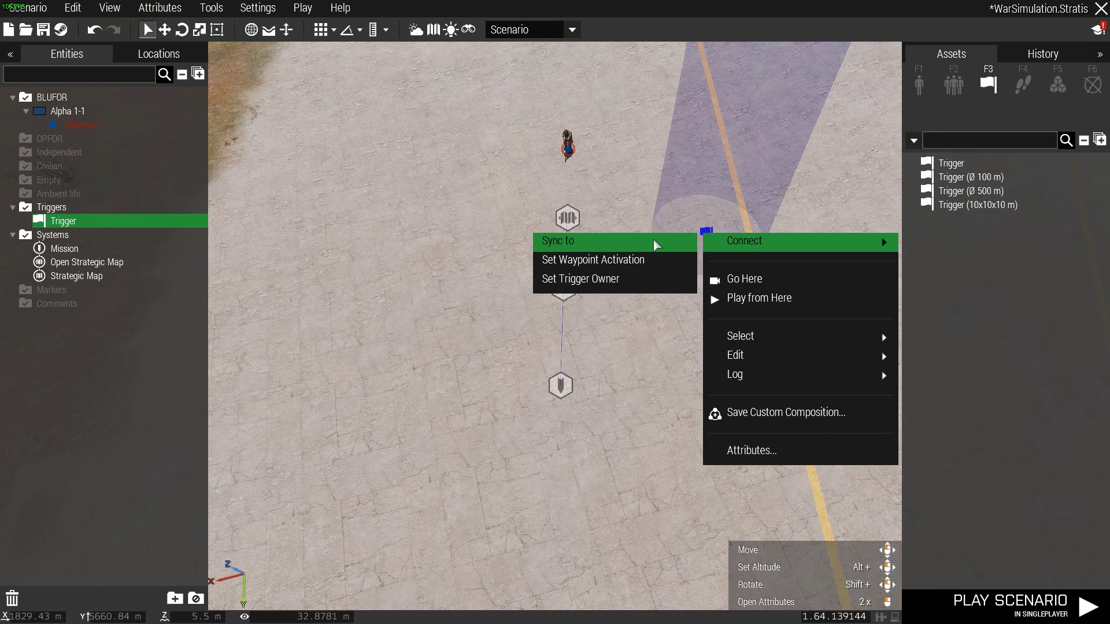
{"action": "left_click", "coordinate": [655, 244]}
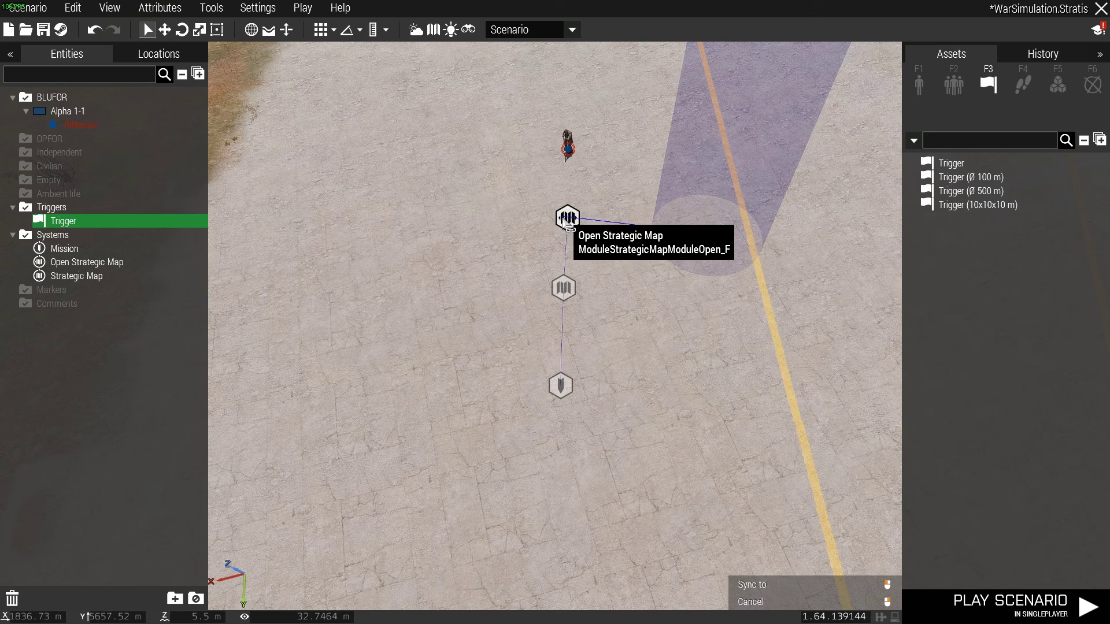
{"action": "left_click", "coordinate": [567, 217]}
{"action": "key", "text": "ctrl+s"}
- Confirm the trigger's BLUFOR activation and save again
{"action": "double_click", "coordinate": [705, 232]}
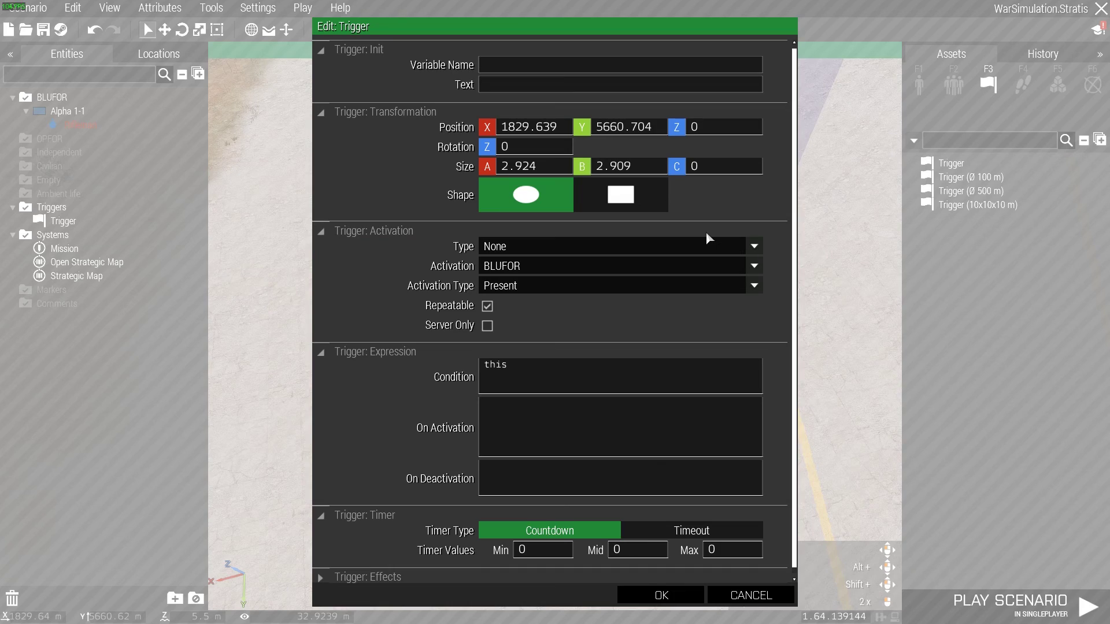
{"action": "left_click", "coordinate": [510, 269]}
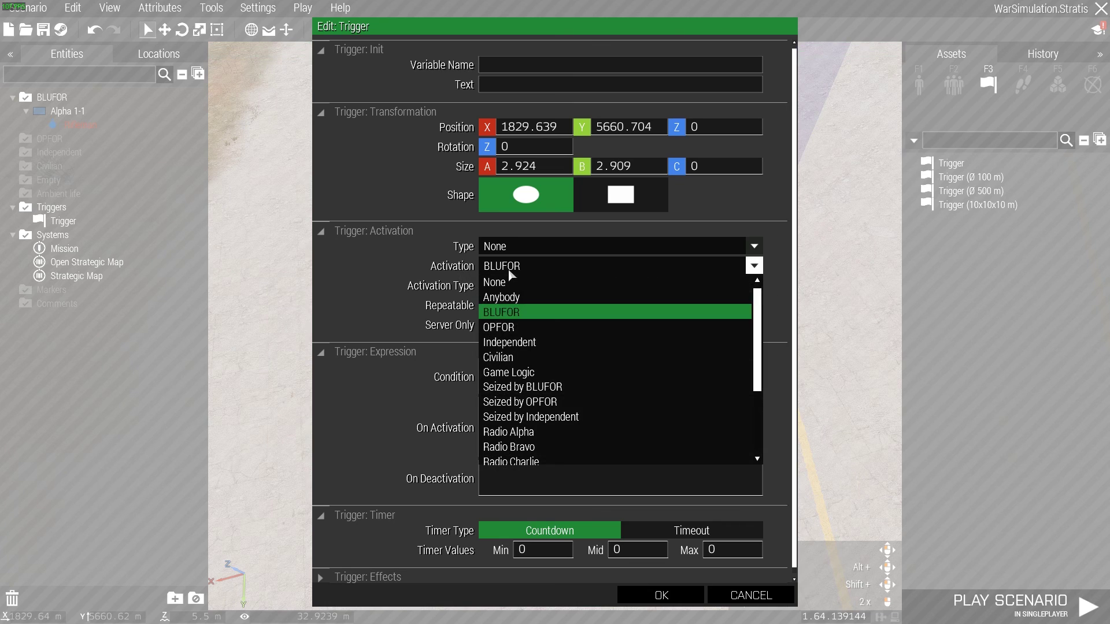
{"action": "left_click", "coordinate": [507, 312]}
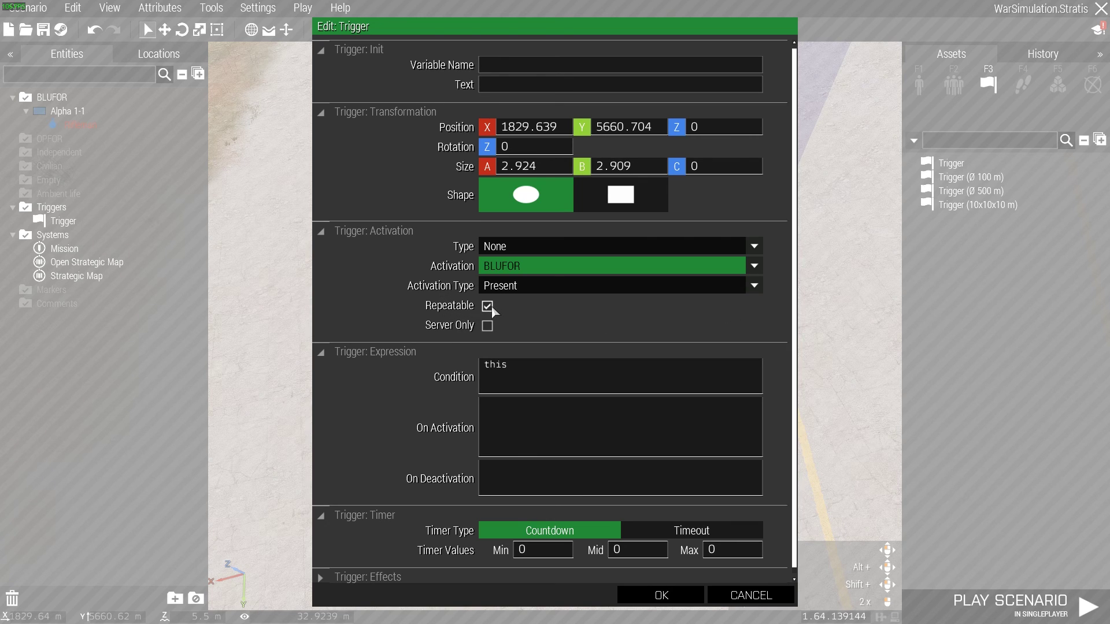
{"action": "scroll", "coordinate": [621, 391], "scroll_direction": "down", "scroll_amount": 1}
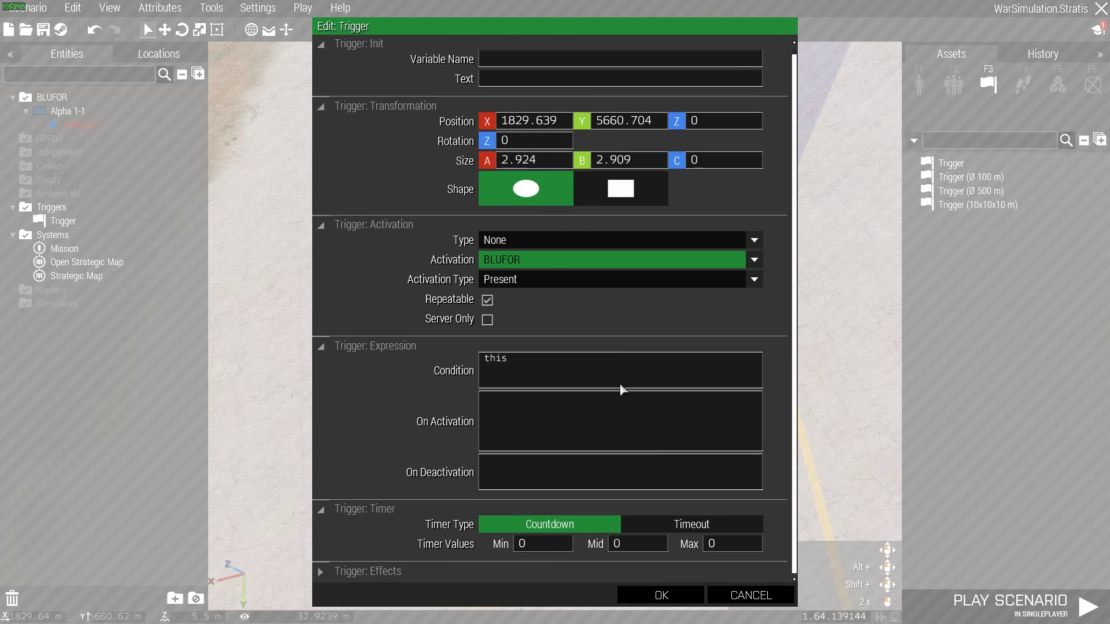
{"action": "left_click", "coordinate": [661, 595]}
{"action": "key", "text": "ctrl+s"}
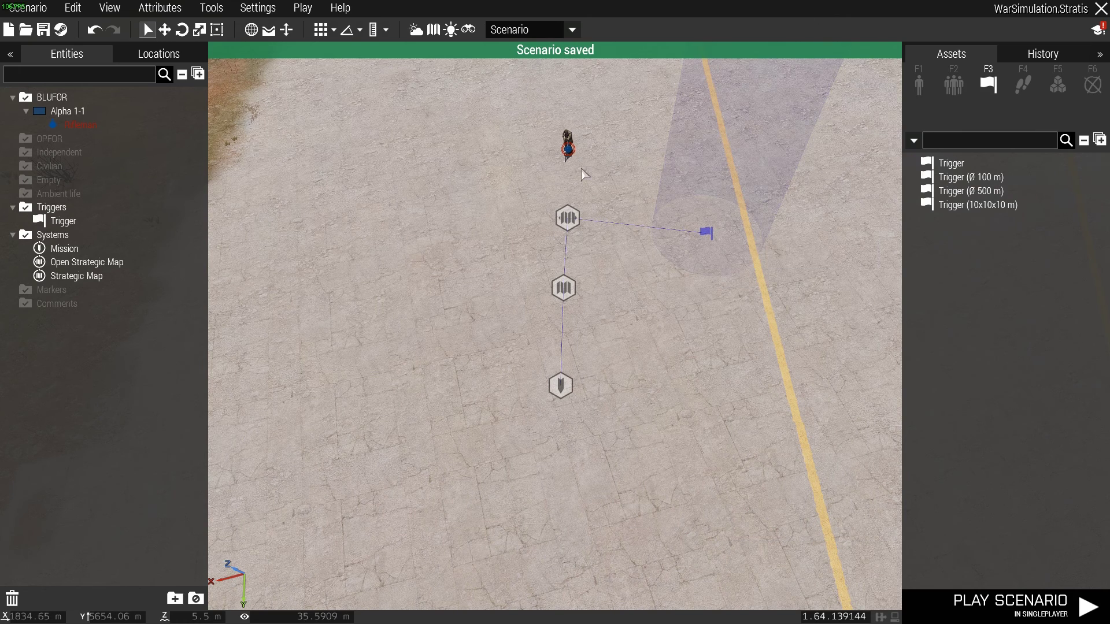
- Move the trigger area onto the rifleman, shift the rifleman aside, and save
{"action": "left_click", "coordinate": [703, 232]}
{"action": "mouse_move", "coordinate": [703, 233]}
{"action": "left_mouse_down"}
{"action": "mouse_move", "coordinate": [566, 164]}
{"action": "mouse_move", "coordinate": [571, 156]}
{"action": "left_mouse_up"}
{"action": "scroll", "coordinate": [571, 156], "scroll_direction": "up", "scroll_amount": 2}
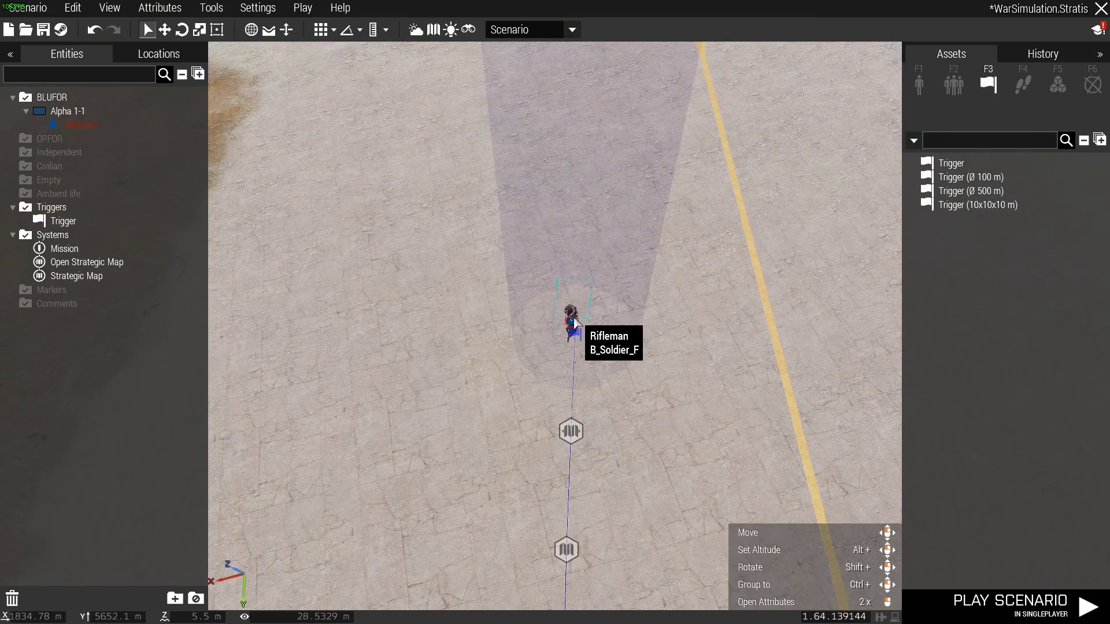
{"action": "mouse_move", "coordinate": [571, 328]}
{"action": "left_mouse_down"}
{"action": "mouse_move", "coordinate": [571, 247]}
{"action": "mouse_move", "coordinate": [744, 257]}
{"action": "left_mouse_up"}
{"action": "key", "text": "ctrl+s"}
{"action": "scroll", "coordinate": [570, 248], "scroll_direction": "down", "scroll_amount": 2}
- Sync the Open Strategic Map module to the rifleman and place him above the trigger flag
{"action": "left_click", "coordinate": [696, 308]}
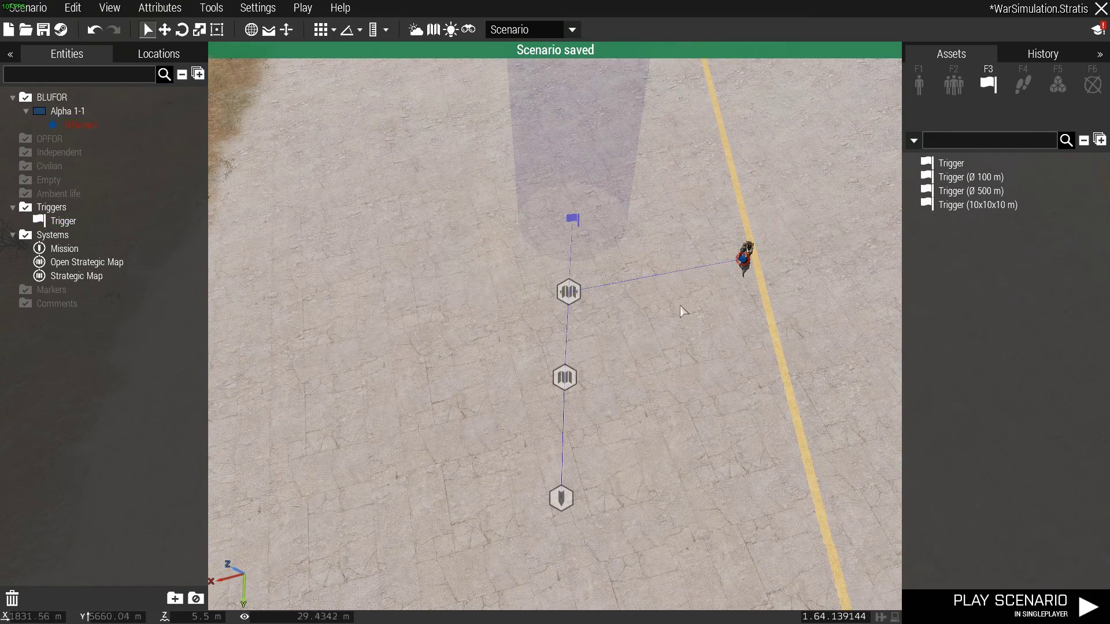
{"action": "left_click_drag", "start_coordinate": [568, 292], "coordinate": [558, 297]}
{"action": "left_click", "coordinate": [565, 299]}
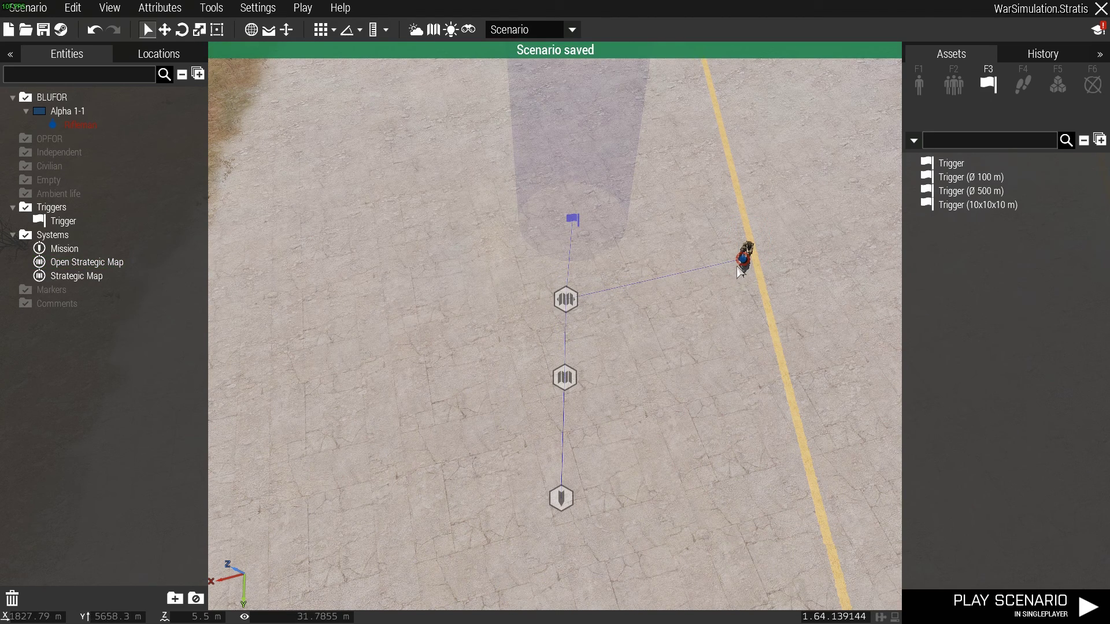
{"action": "left_click_drag", "start_coordinate": [743, 264], "coordinate": [577, 166]}
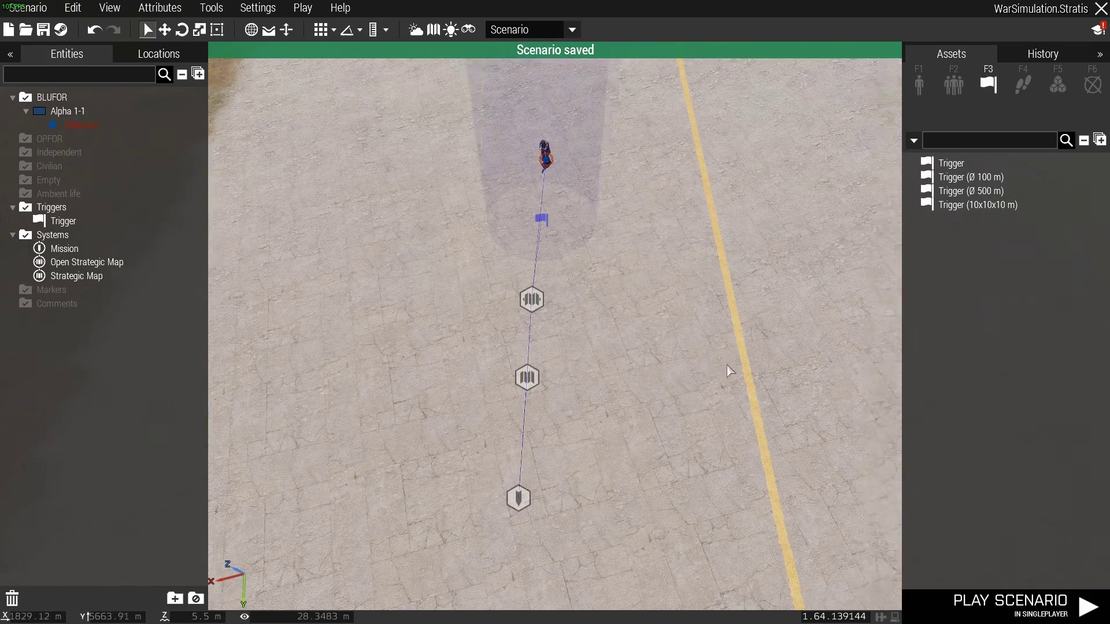
{"action": "right_click_drag", "start_coordinate": [719, 372], "coordinate": [720, 371]}
{"action": "scroll", "coordinate": [720, 371], "scroll_direction": "up", "scroll_amount": 3}
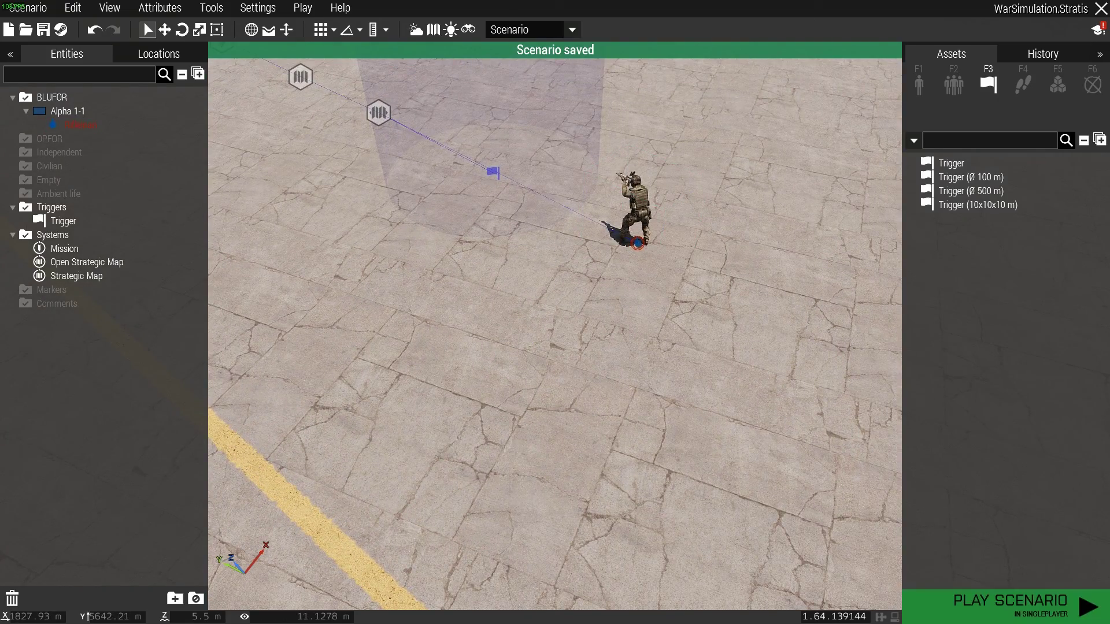
- Playtest with Ctrl+P, pick the Mission_1 marker on the strategic map, and confirm
{"action": "key", "text": "ctrl+p"}
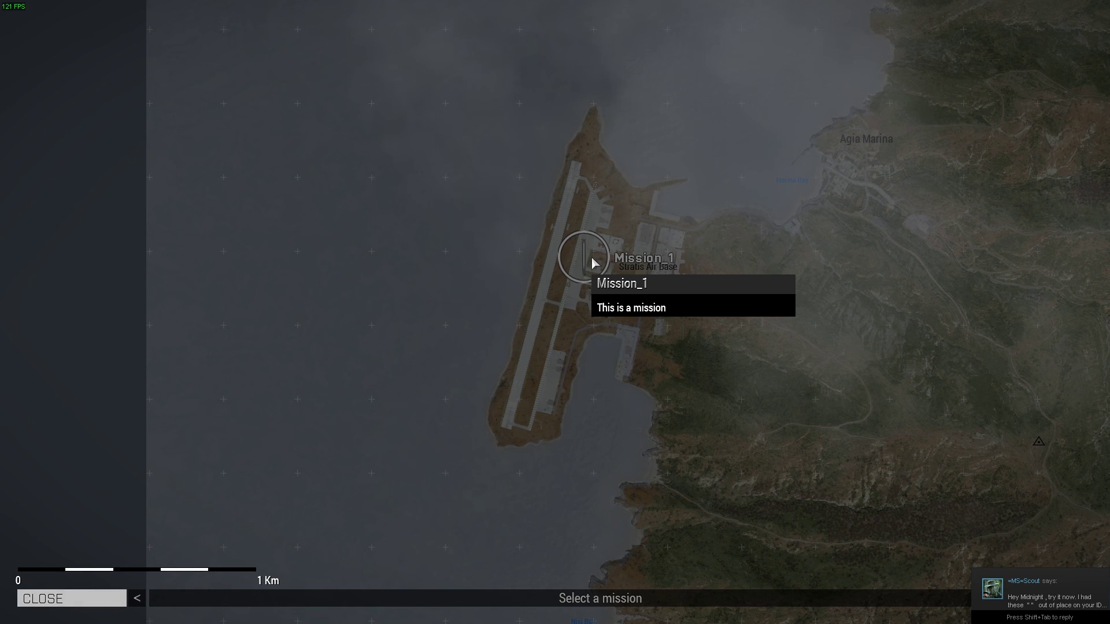
{"action": "left_click", "coordinate": [592, 256]}
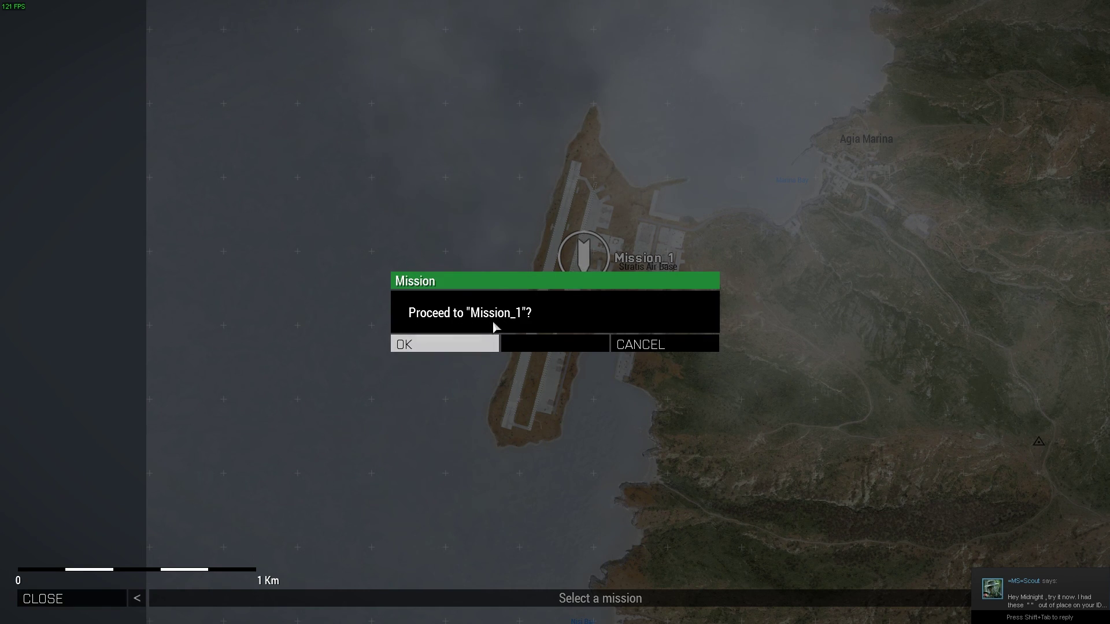
{"action": "left_click", "coordinate": [427, 343]}
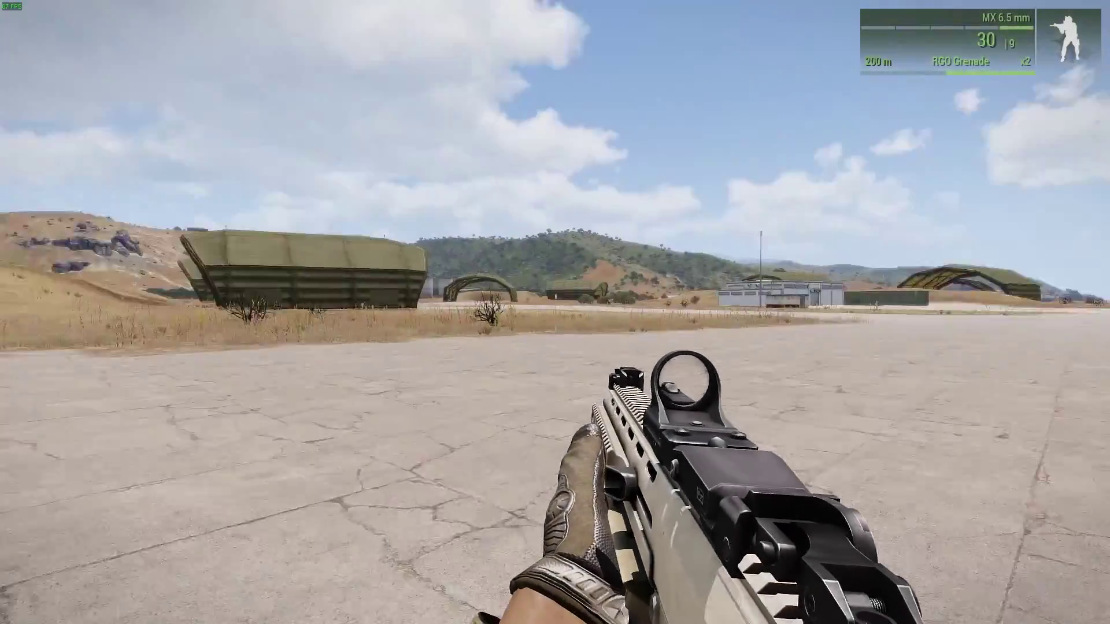
- Switch to third-person view, crouch the rifleman, walk him forward, then stand him up
{"action": "key", "text": "KP_Enter"}
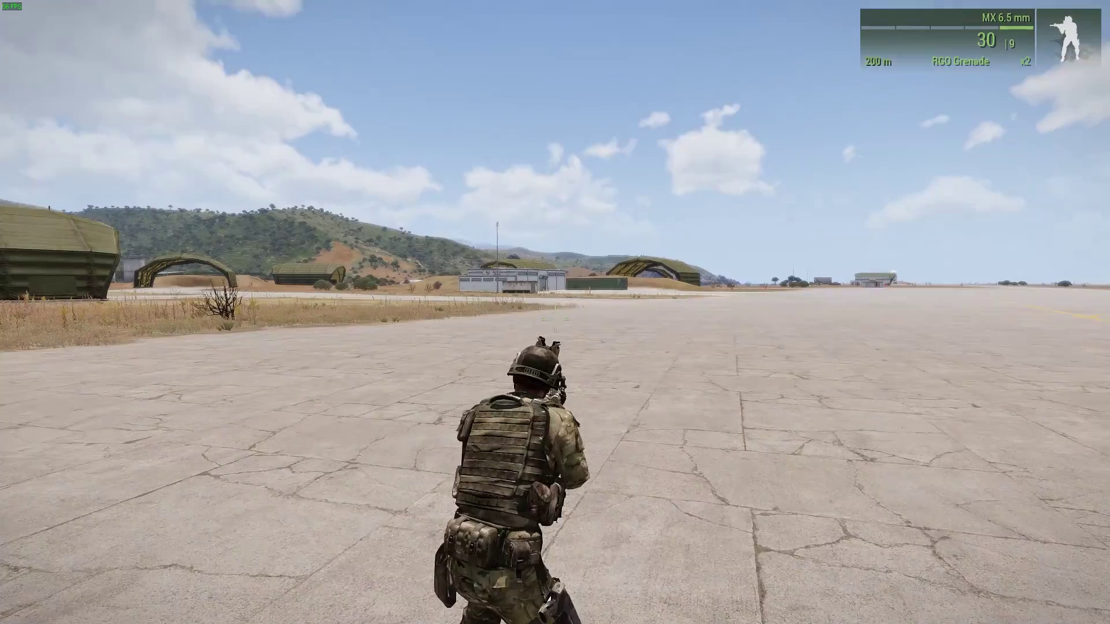
{"action": "key", "text": "c"}
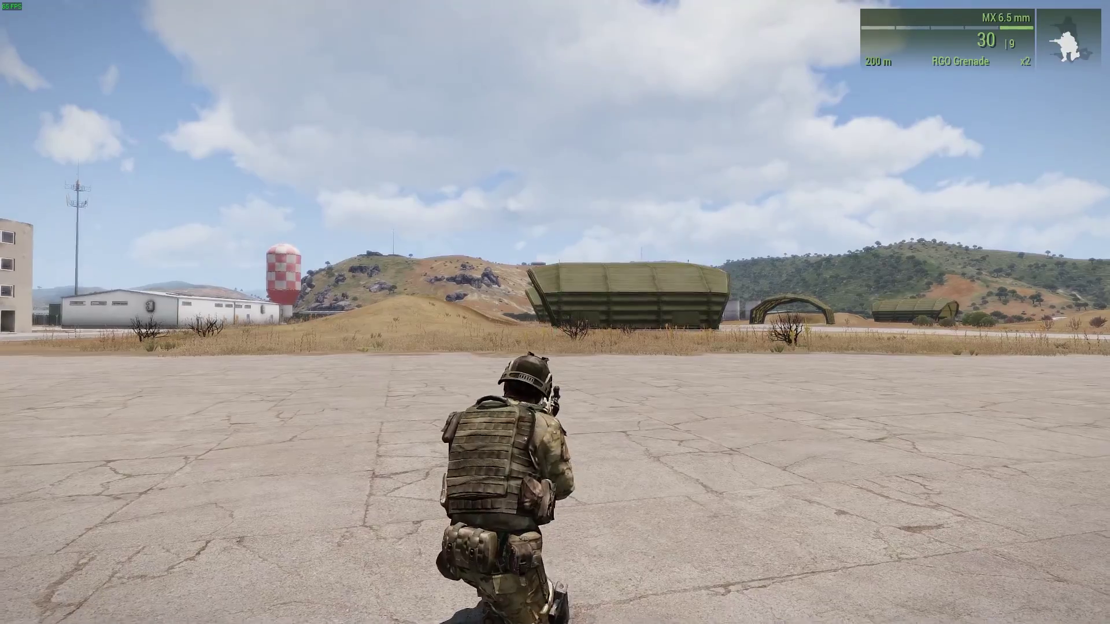
{"action": "key", "text": "w"}
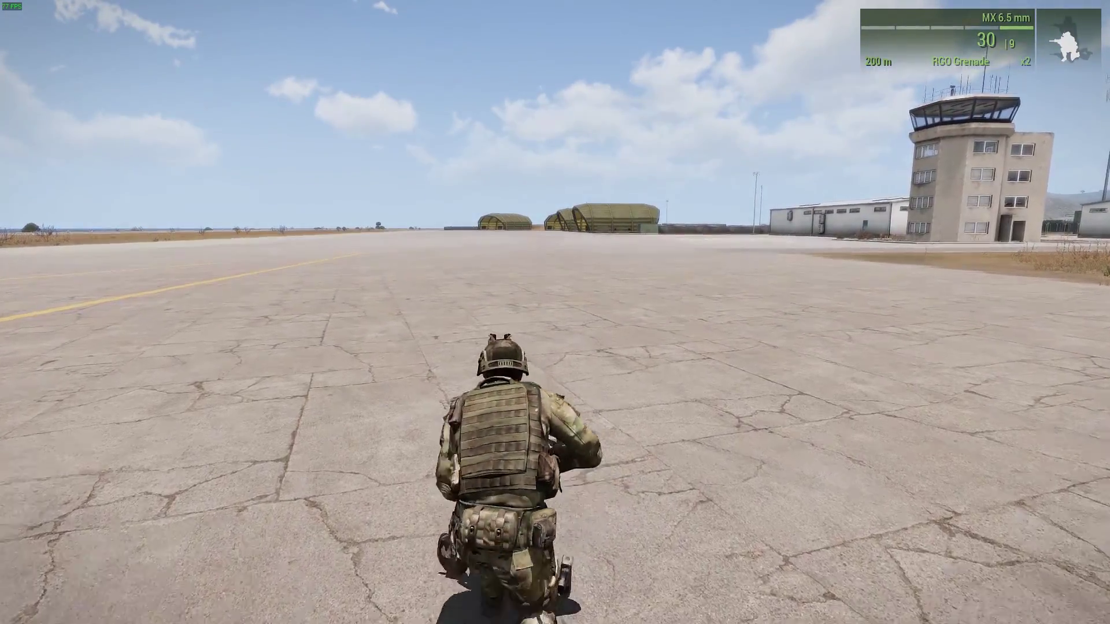
{"action": "key", "text": "c"}
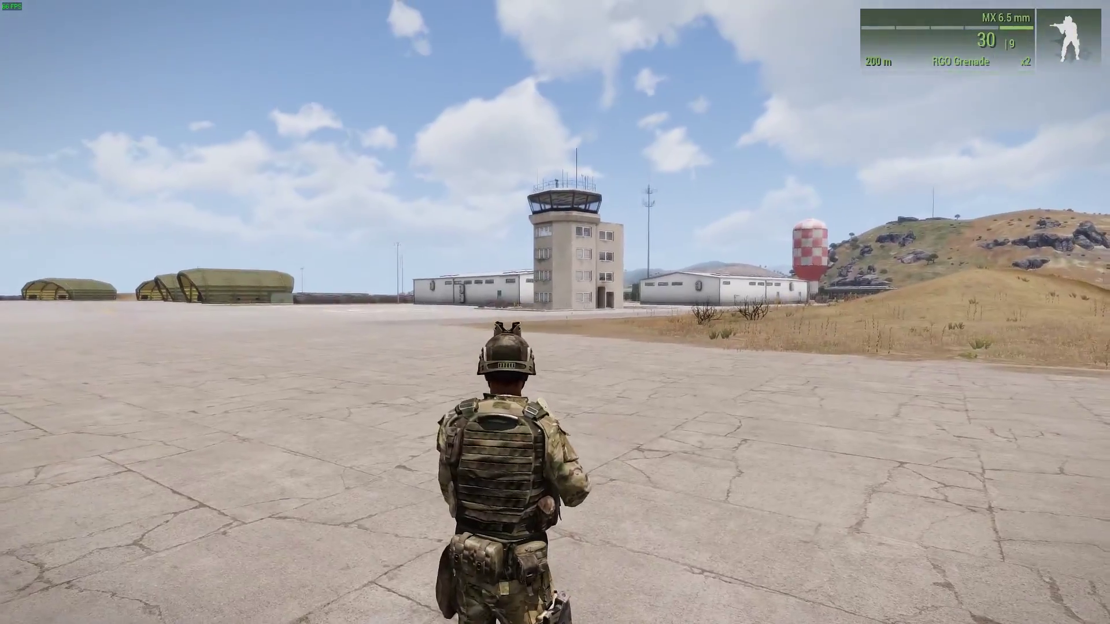
{"action": "key", "text": "m"}
{"action": "scroll", "coordinate": [555, 312], "scroll_direction": "down", "scroll_amount": 5}
{"action": "scroll", "coordinate": [668, 372], "scroll_direction": "up", "scroll_amount": 5}
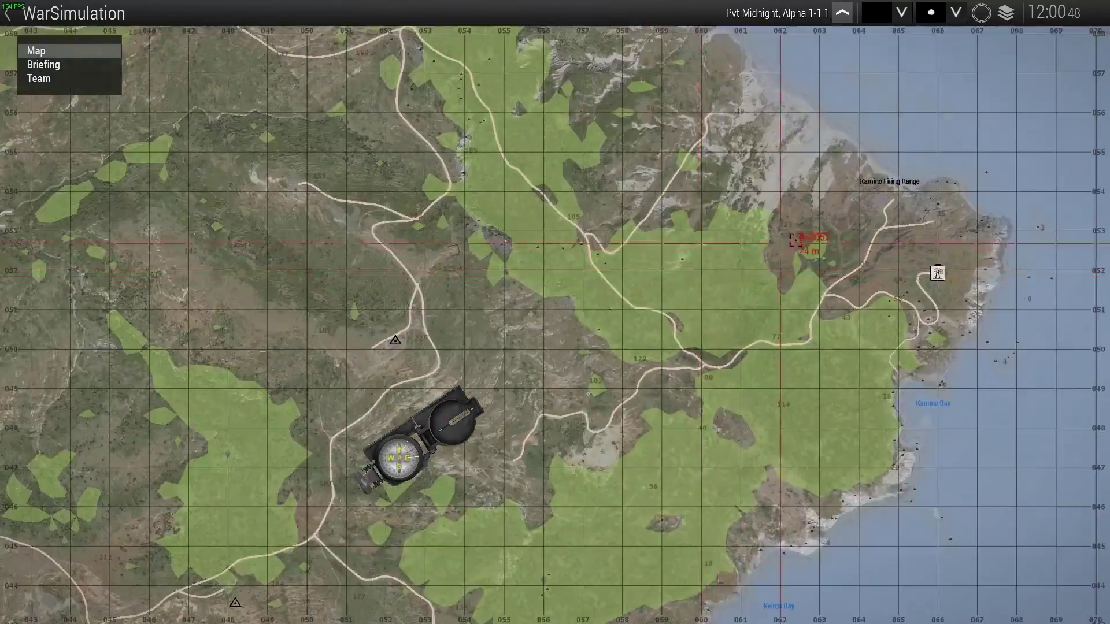
{"action": "scroll", "coordinate": [781, 228], "scroll_direction": "up", "scroll_amount": 4}
{"action": "scroll", "coordinate": [659, 218], "scroll_direction": "up", "scroll_amount": 4}
{"action": "scroll", "coordinate": [606, 147], "scroll_direction": "down", "scroll_amount": 5}
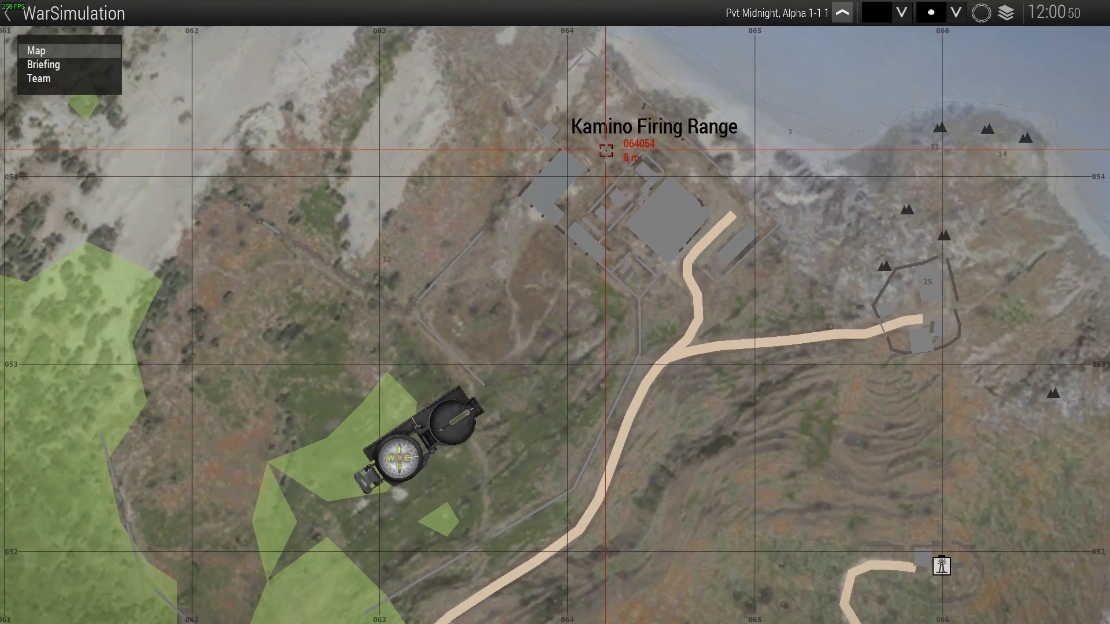
{"action": "scroll", "coordinate": [401, 229], "scroll_direction": "down", "scroll_amount": 5}
{"action": "scroll", "coordinate": [521, 173], "scroll_direction": "up", "scroll_amount": 1}
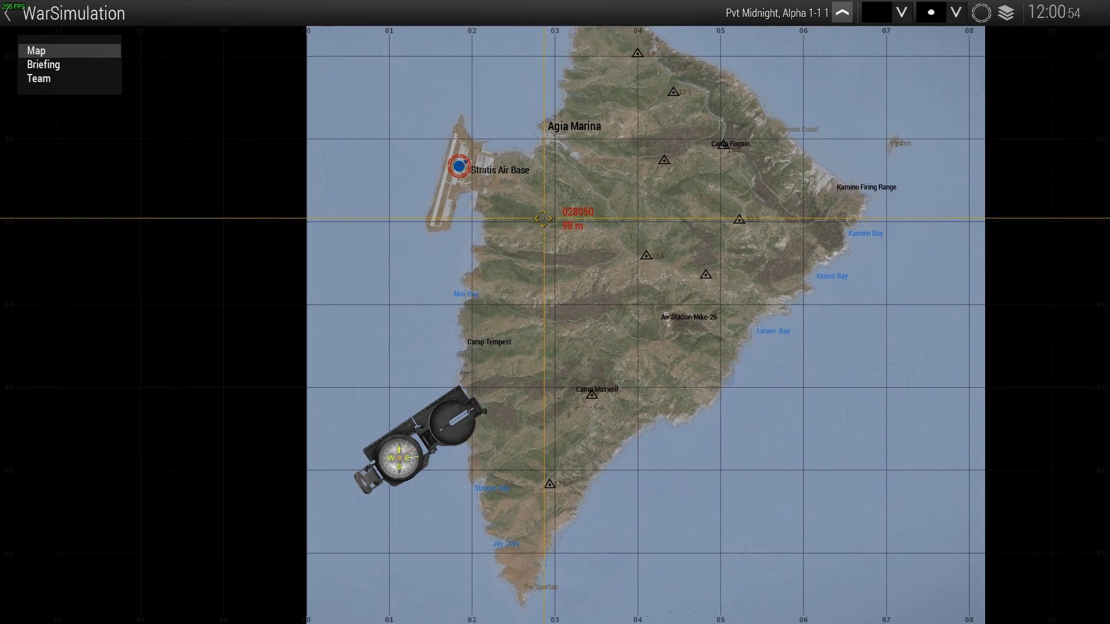
{"action": "scroll", "coordinate": [512, 178], "scroll_direction": "up", "scroll_amount": 5}
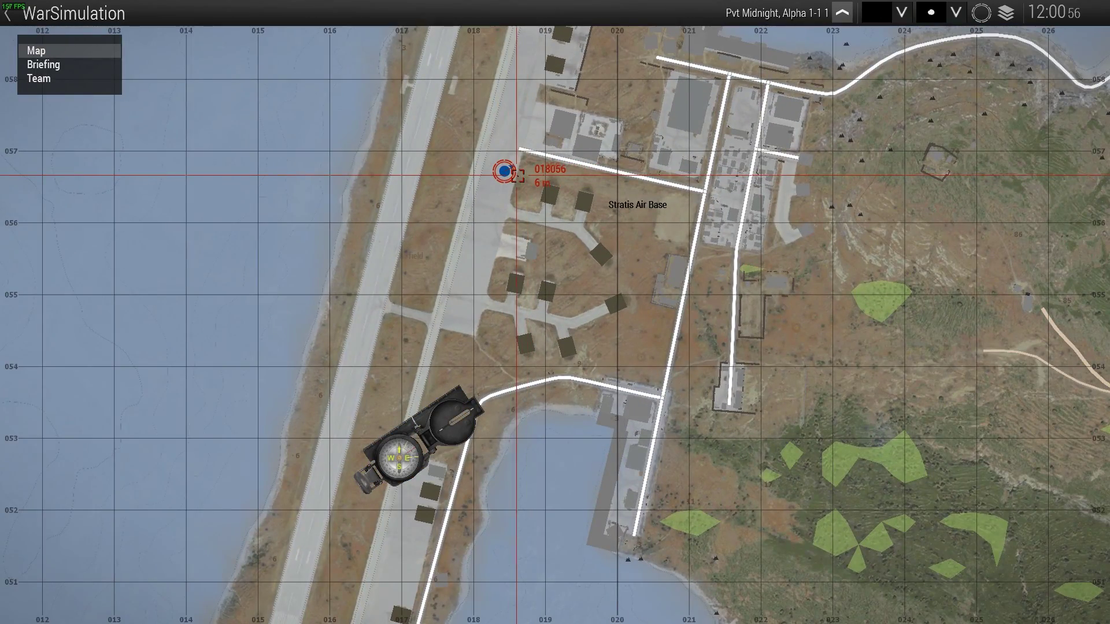
{"action": "left_click", "coordinate": [504, 172]}
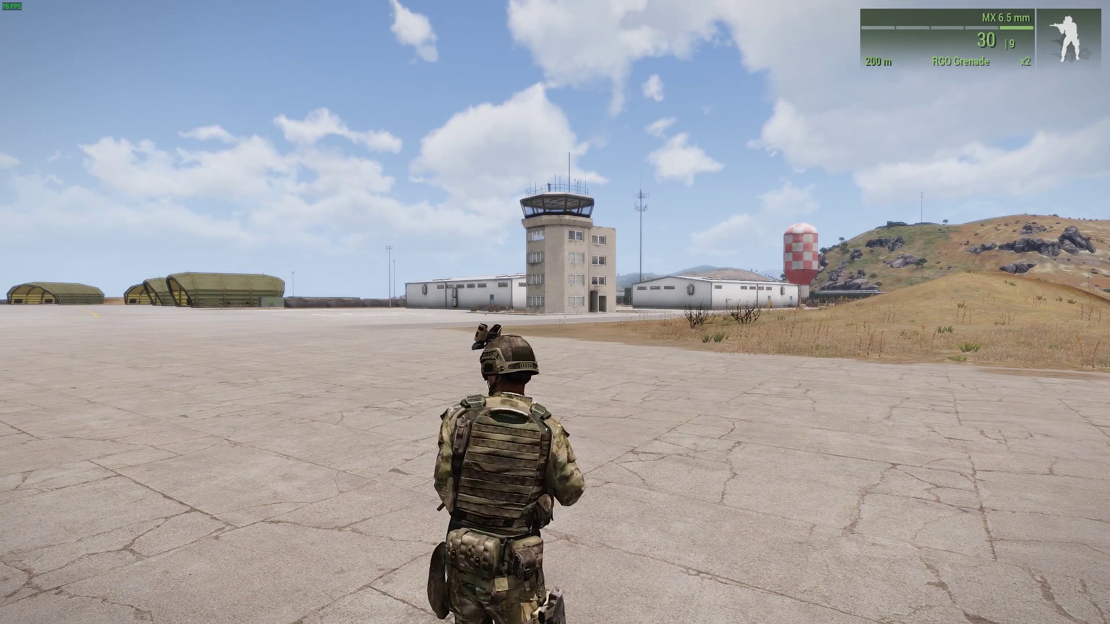
{"action": "right_click", "coordinate": [555, 312]}
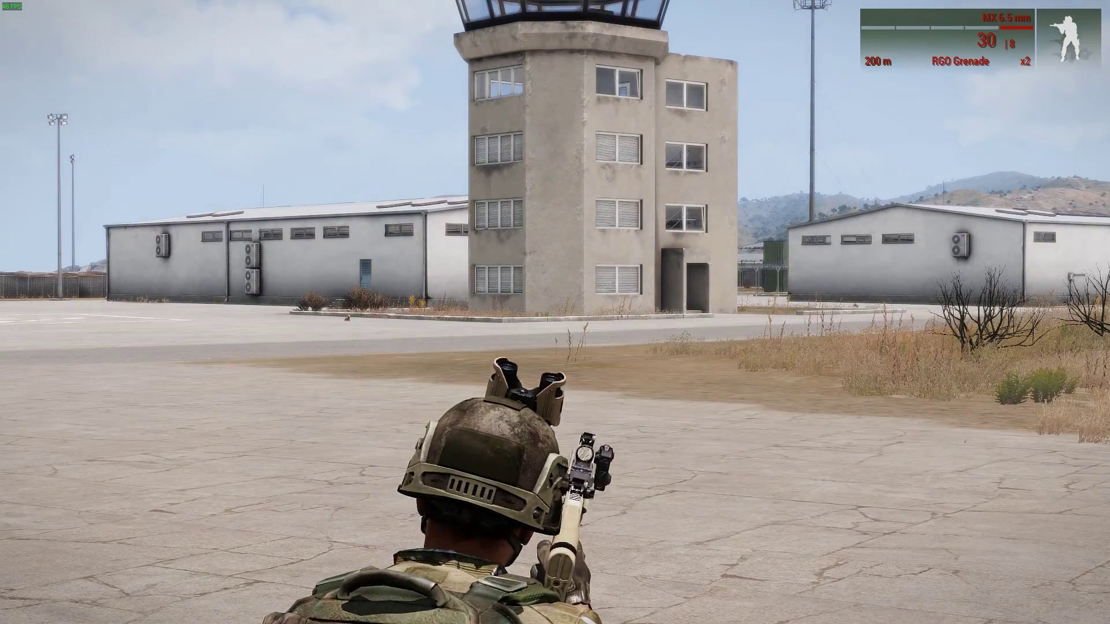